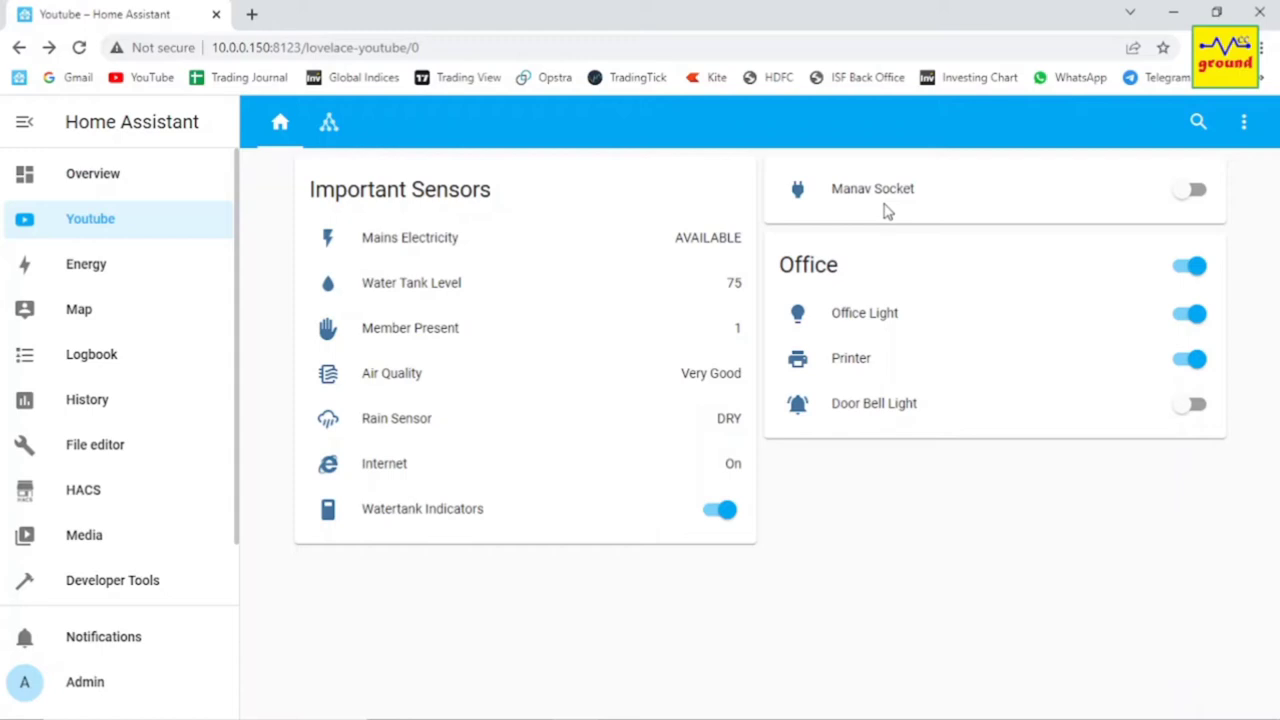
scroll(110, 540, "down", 1)
- Start a new Number helper from Settings > Devices & Services > Helpers
left_click(97, 575)
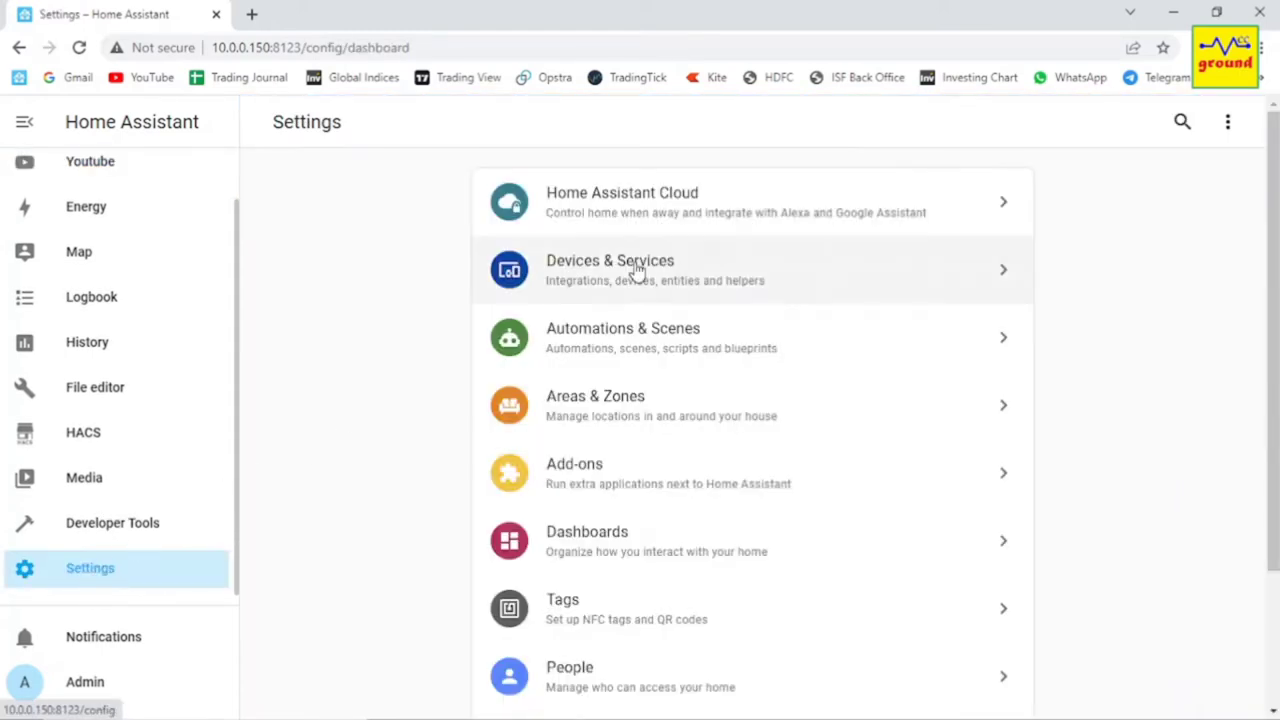
left_click(630, 269)
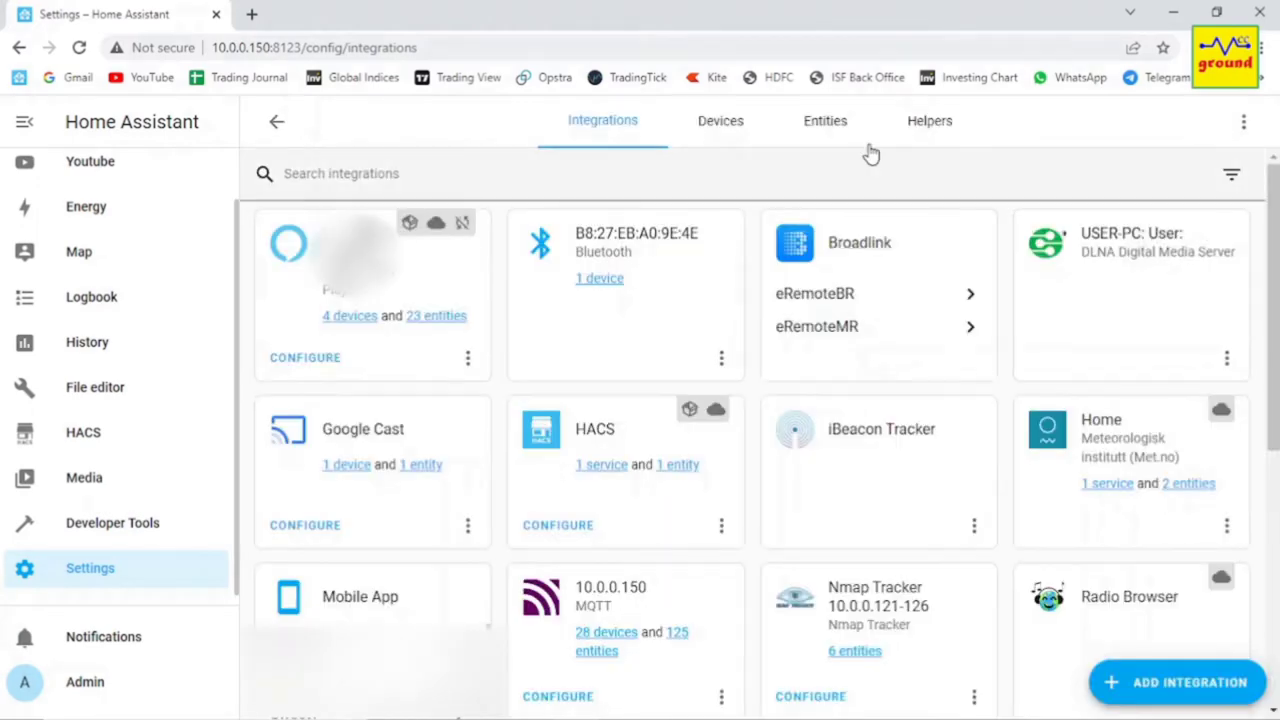
left_click(932, 121)
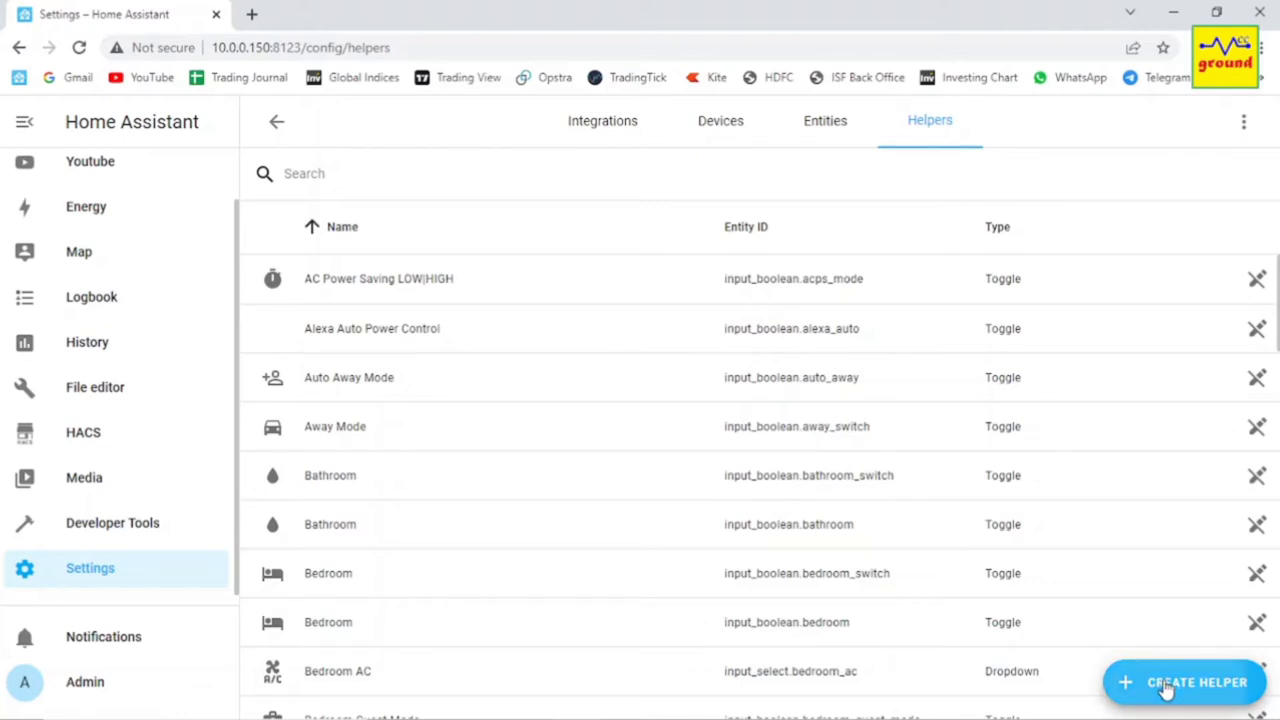
left_click(1166, 688)
scroll(570, 490, "down", 2)
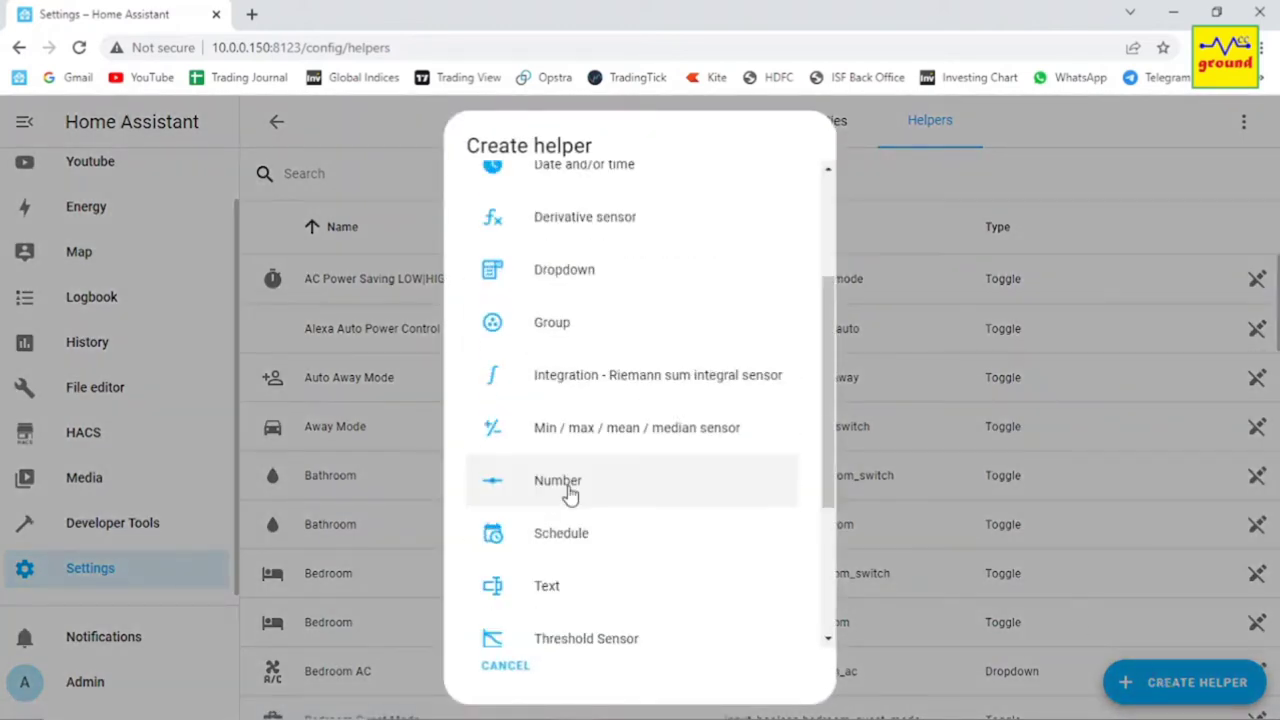
left_click(570, 488)
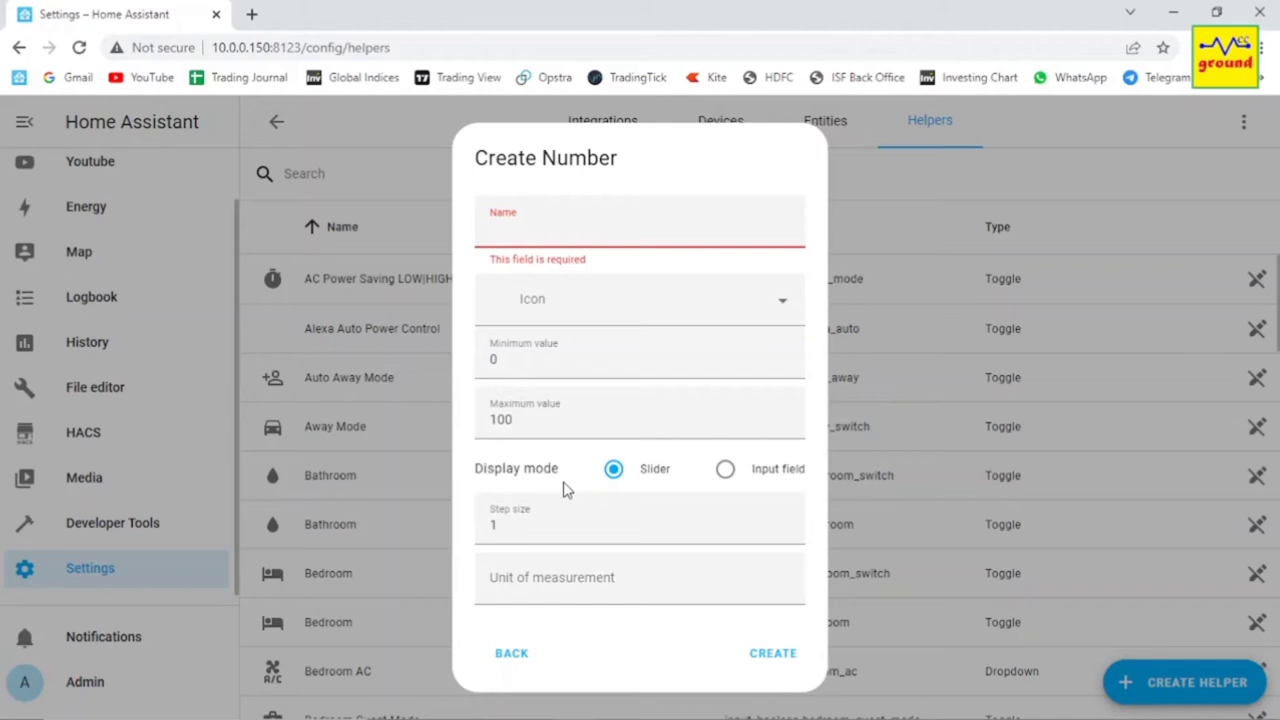
type("Phone Cha")
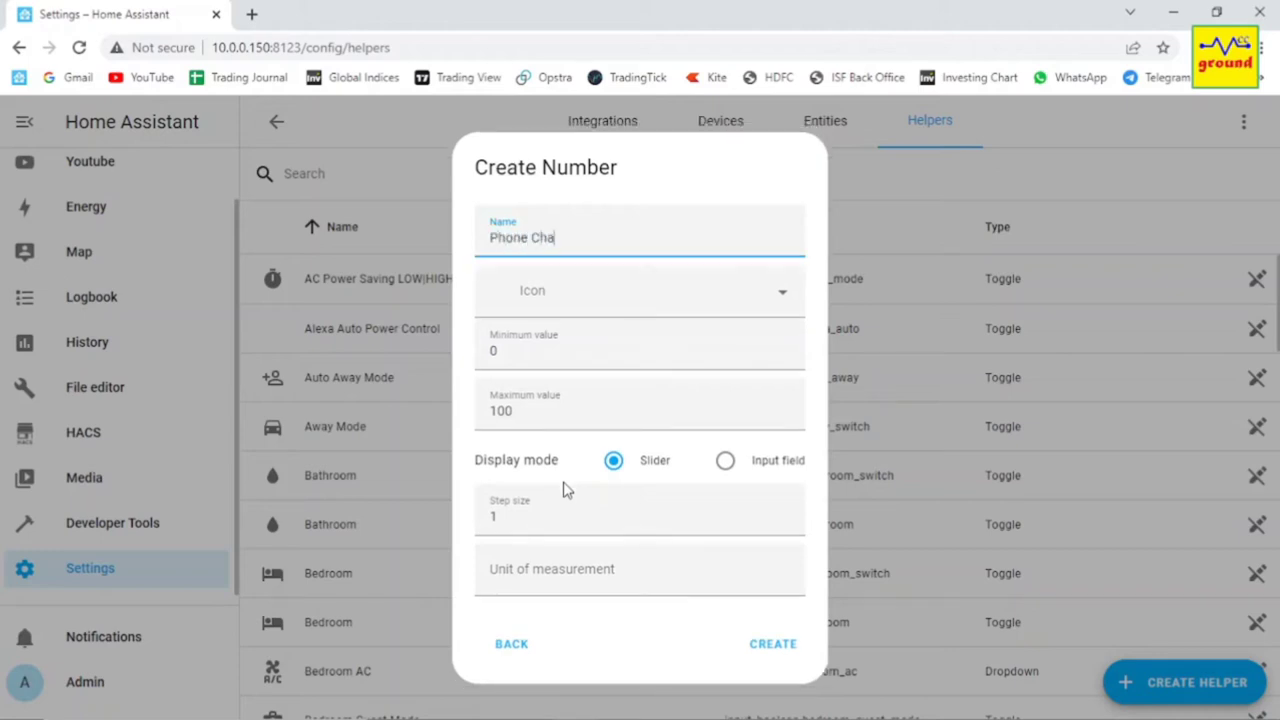
type("rger Time")
- Give the Phone Charger Time helper the mdi:timer icon and minimum value 10
left_click(550, 290)
type("ti")
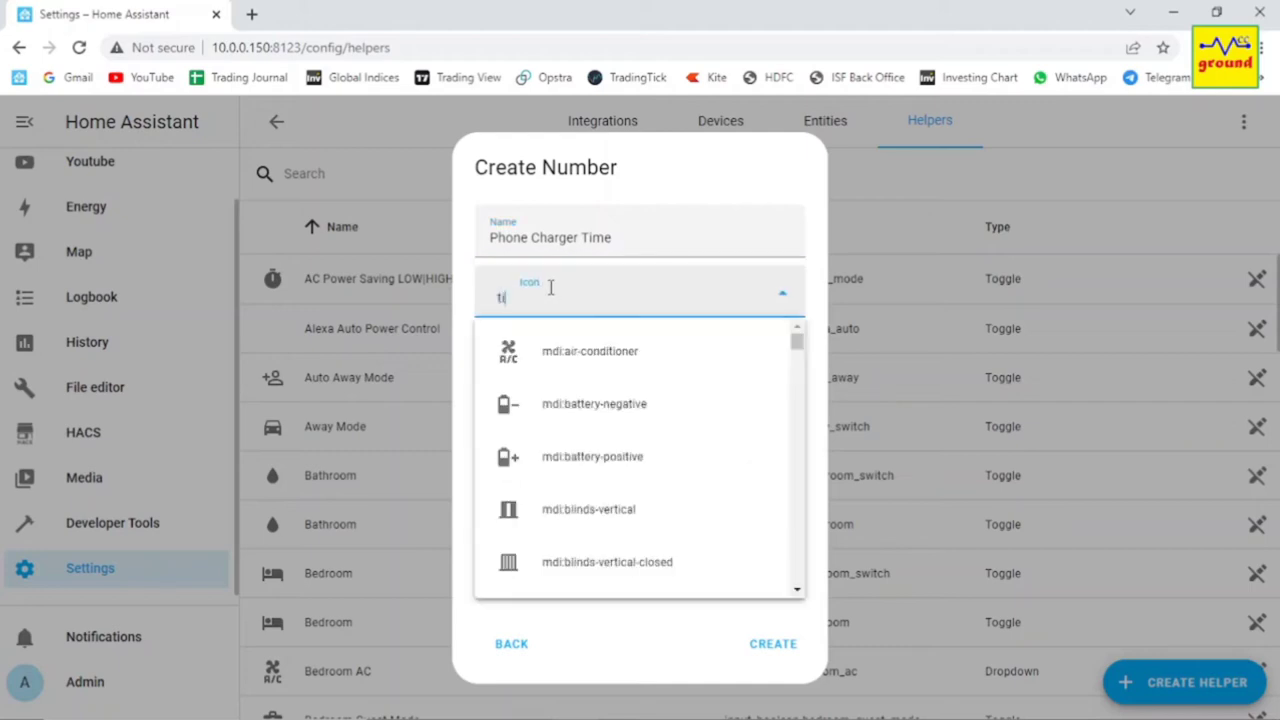
type("mer")
left_click(575, 456)
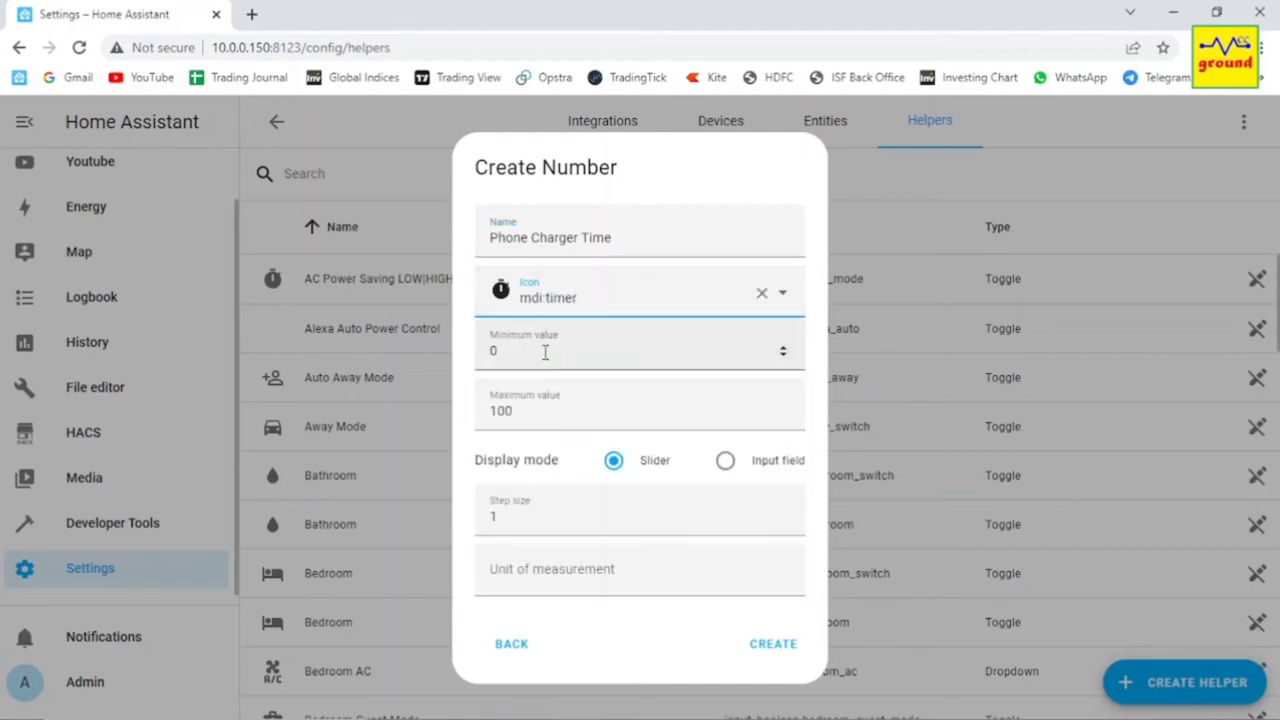
left_click(522, 351)
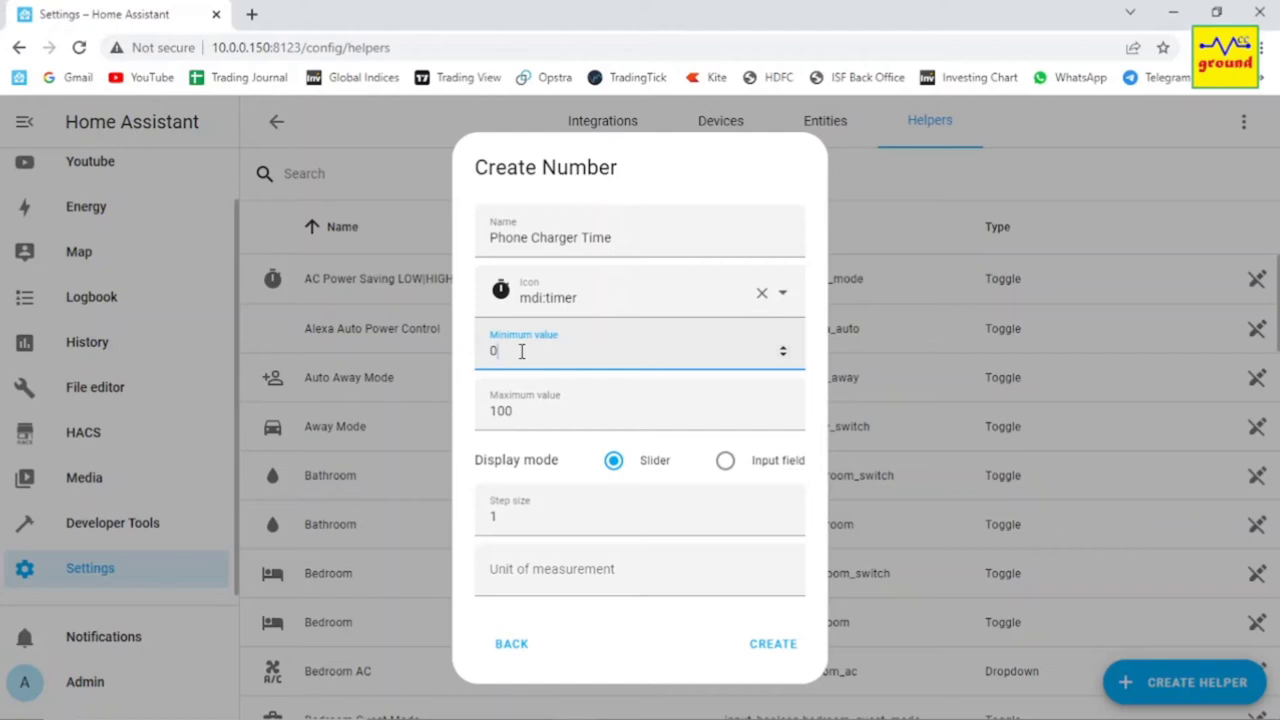
key("BackSpace")
type("10")
- Set maximum 120, step size 5 and unit of measurement minutes
left_click(533, 410)
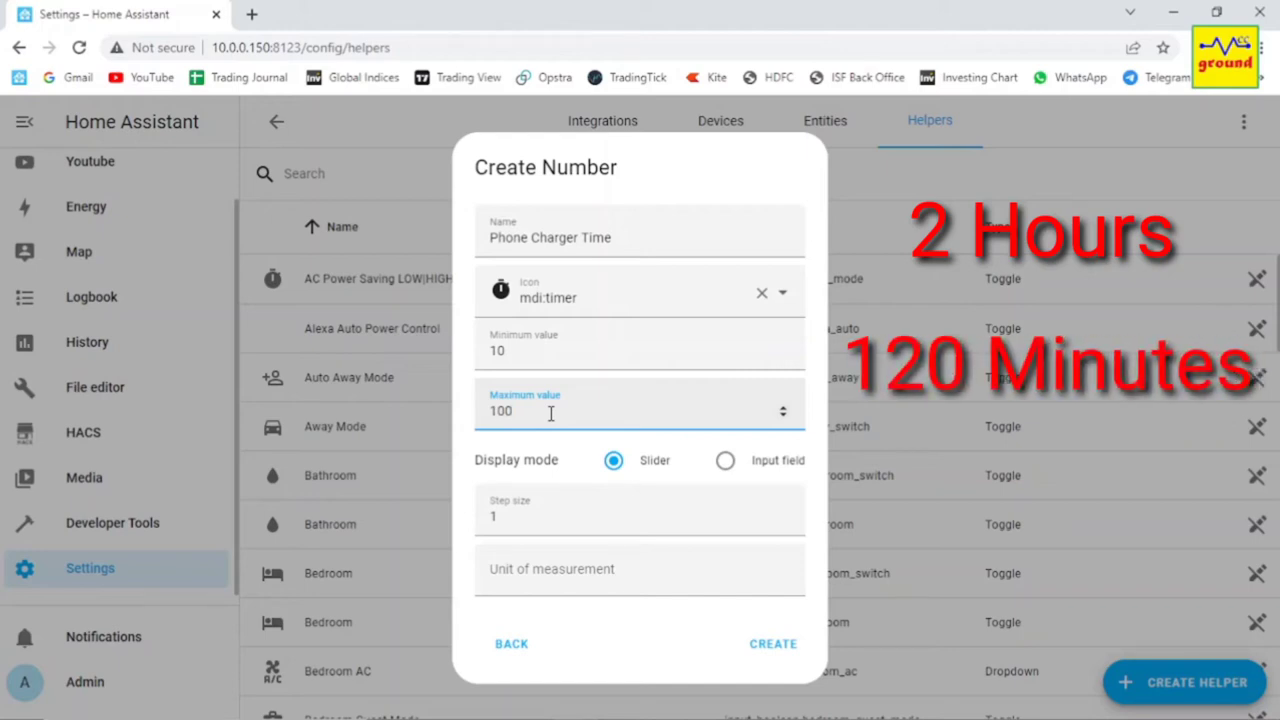
key("BackSpace")
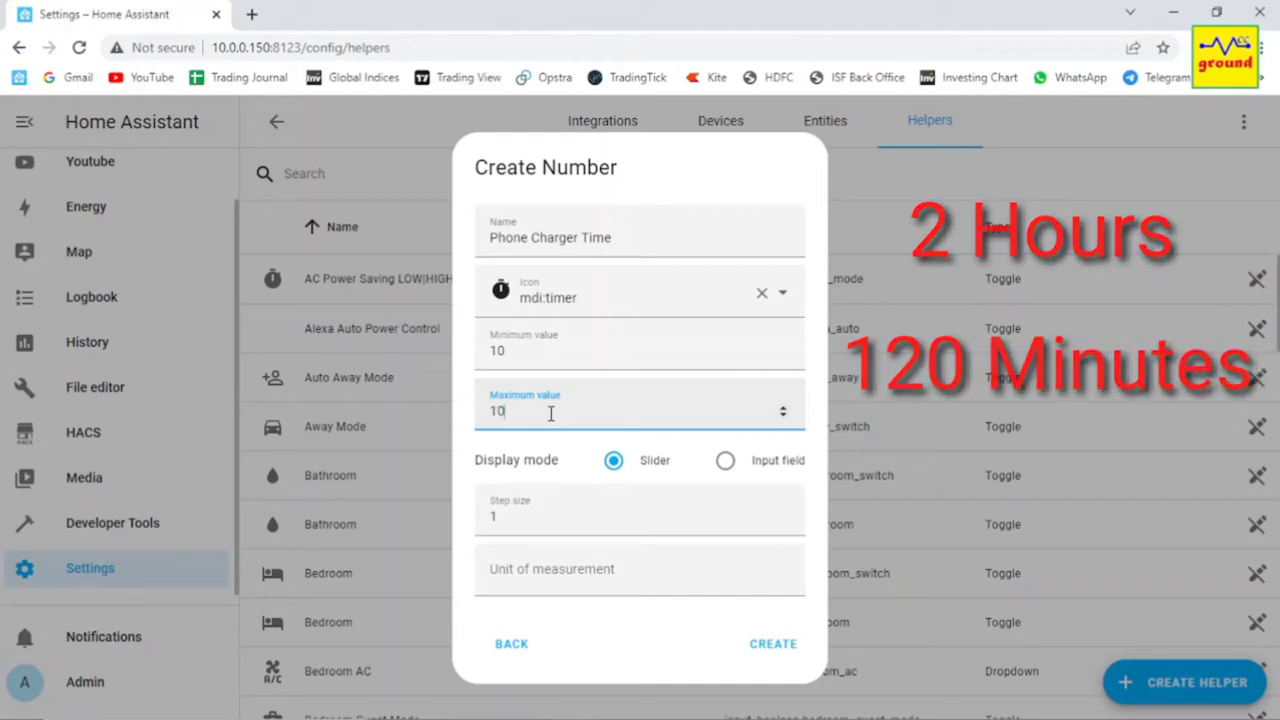
key("BackSpace")
type("20")
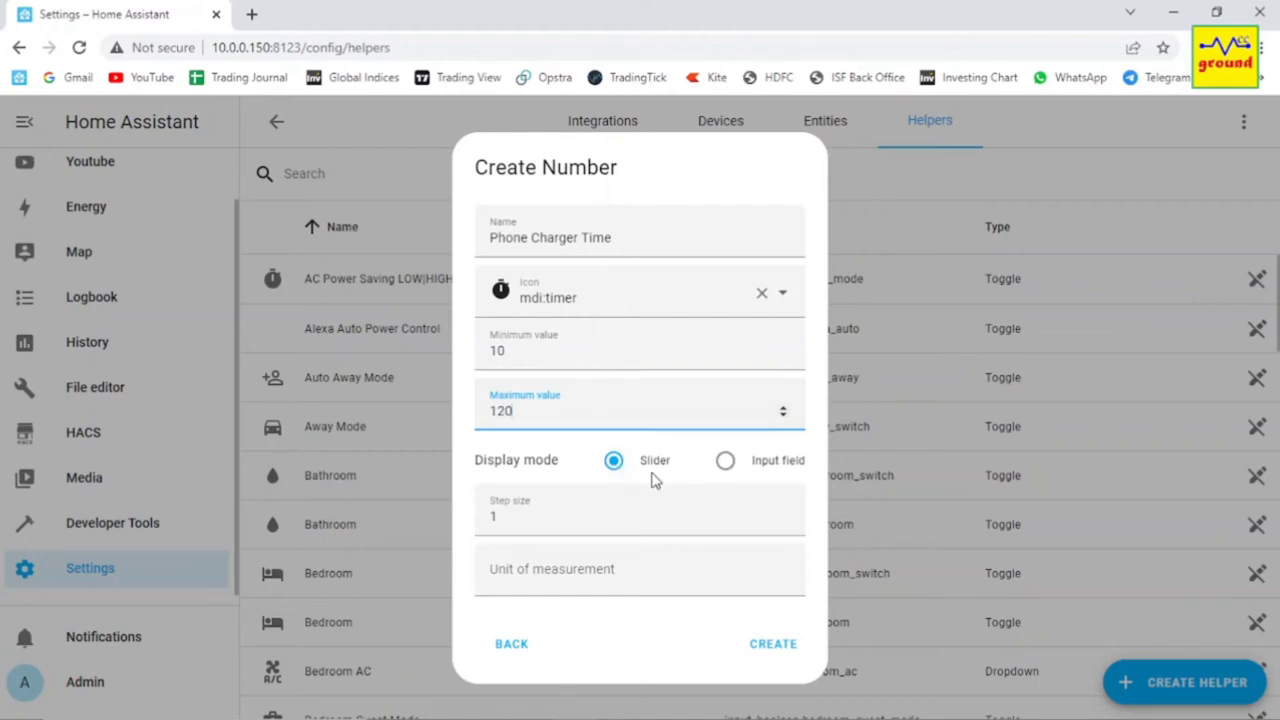
left_click(515, 516)
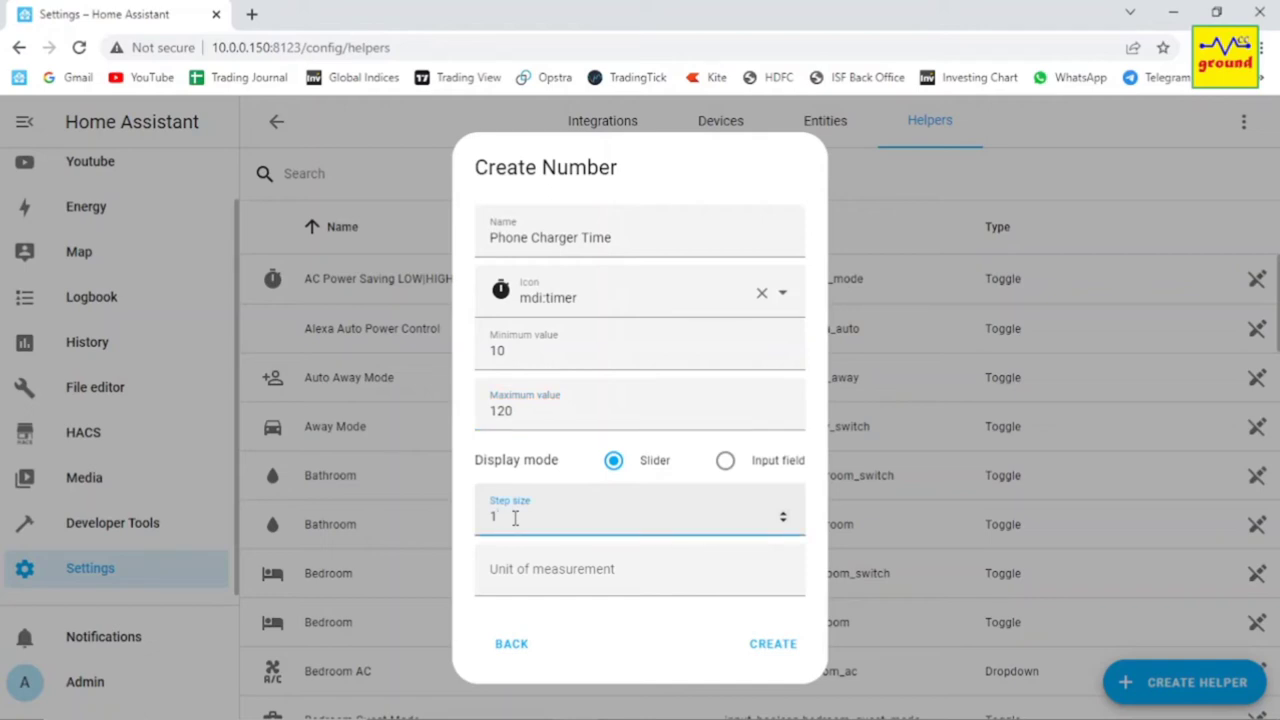
key("BackSpace")
type("5")
left_click(527, 572)
type("m")
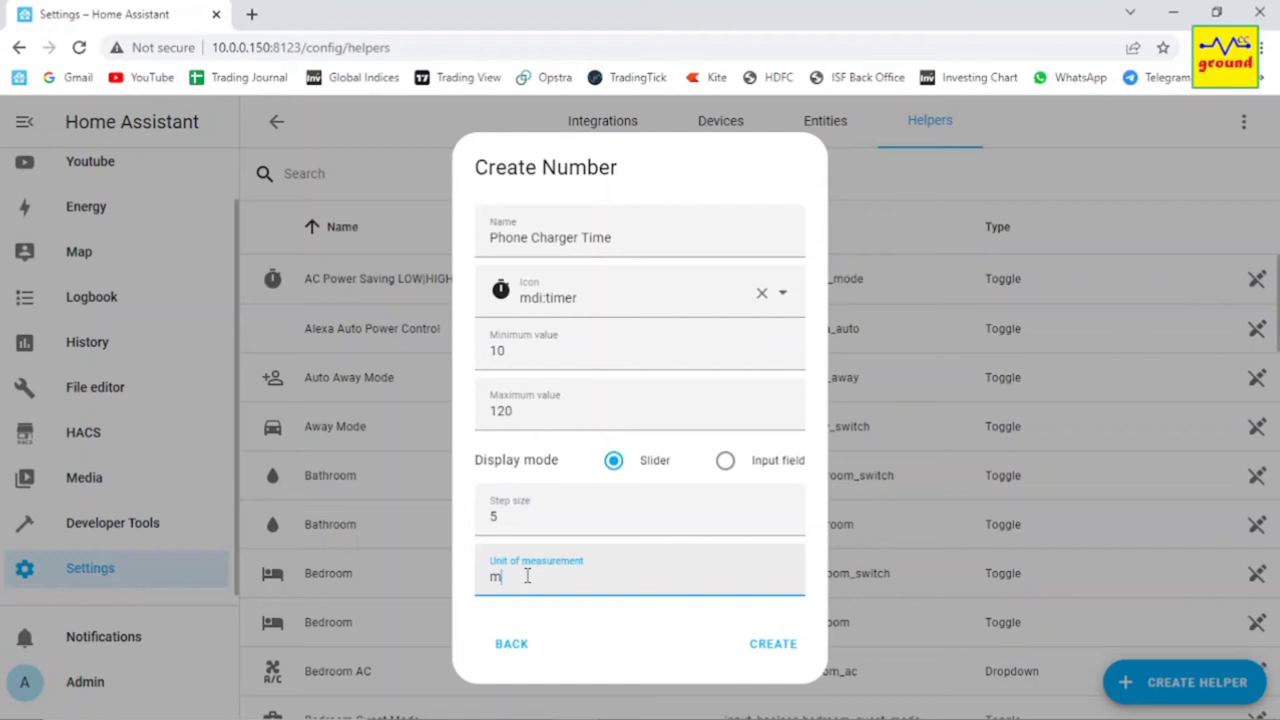
type("inutes")
- Create the Phone Charger Time helper and search the helpers list for it
left_click(773, 644)
left_click(344, 176)
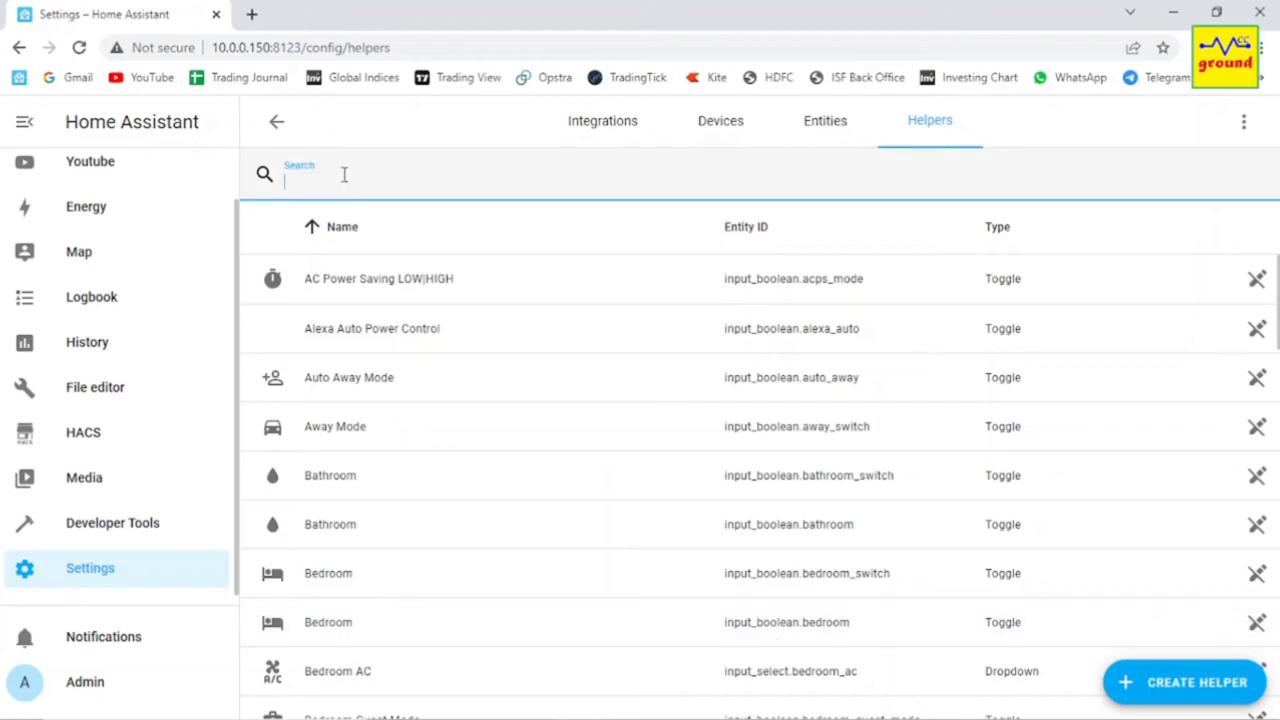
type("phone")
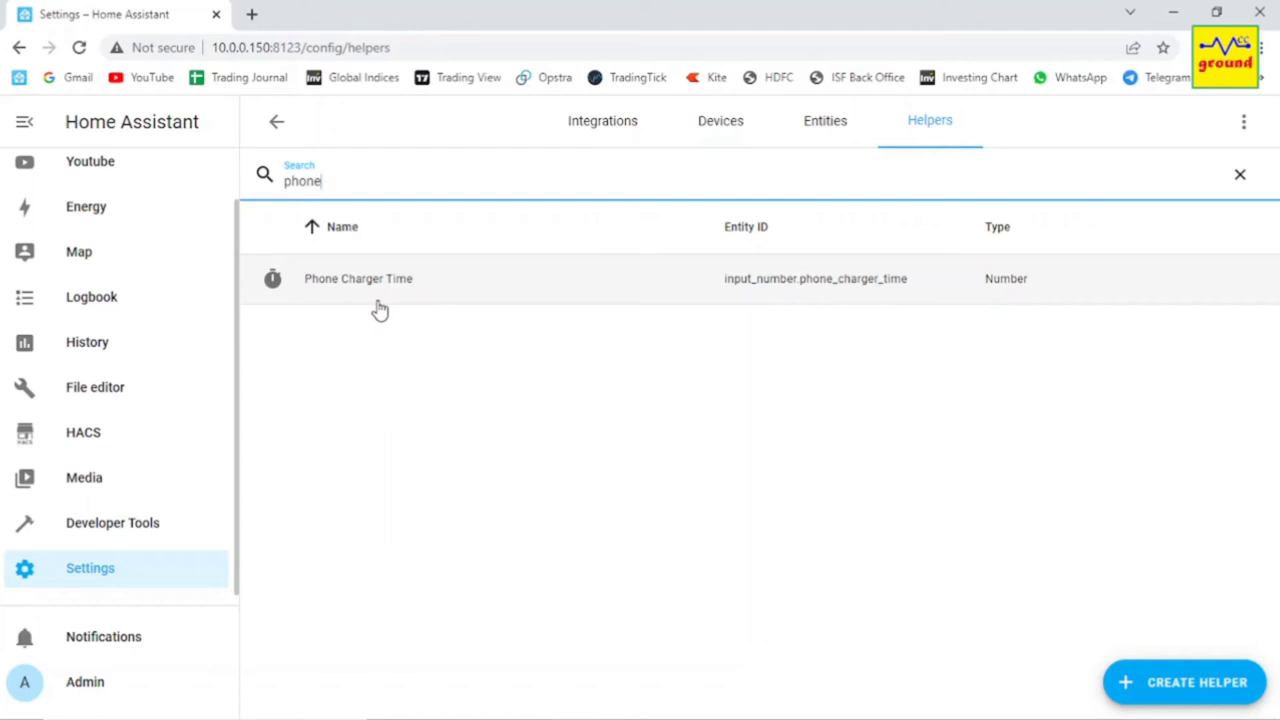
- Return to settings and go to Automations & Scenes
left_click(276, 121)
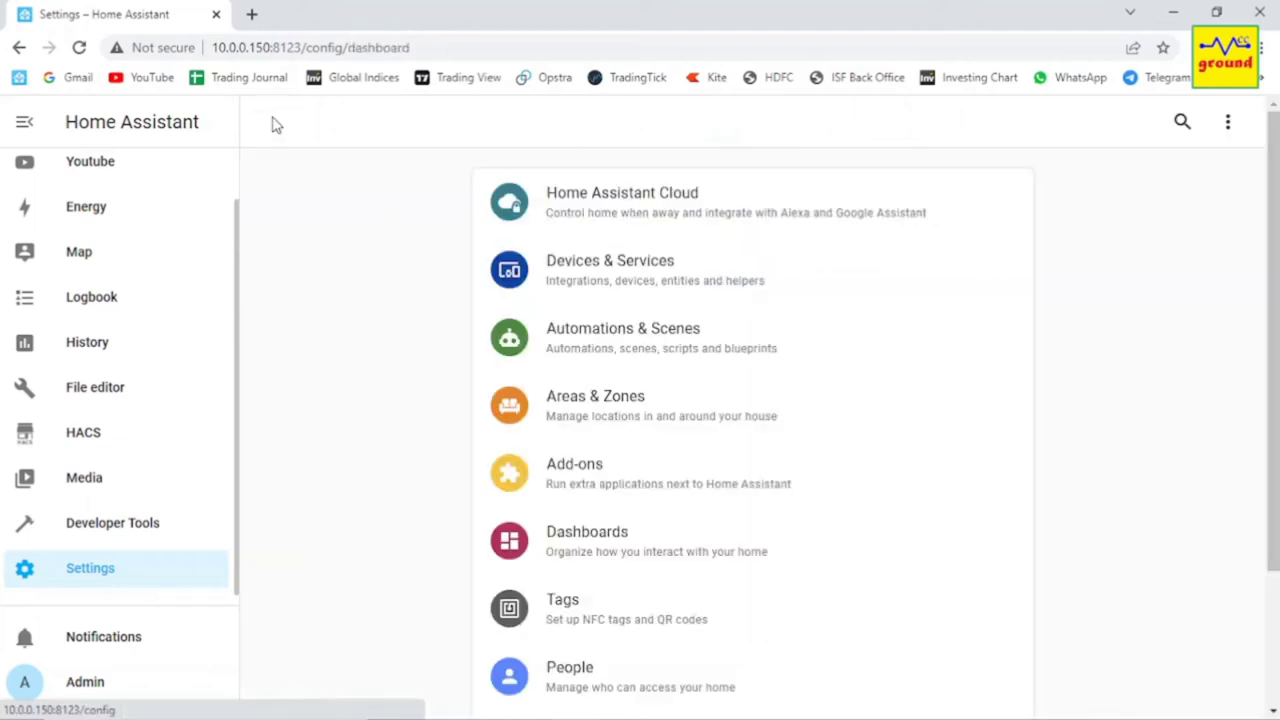
left_click(622, 333)
- Start an empty automation with a state trigger on Manav Socket
left_click(1175, 688)
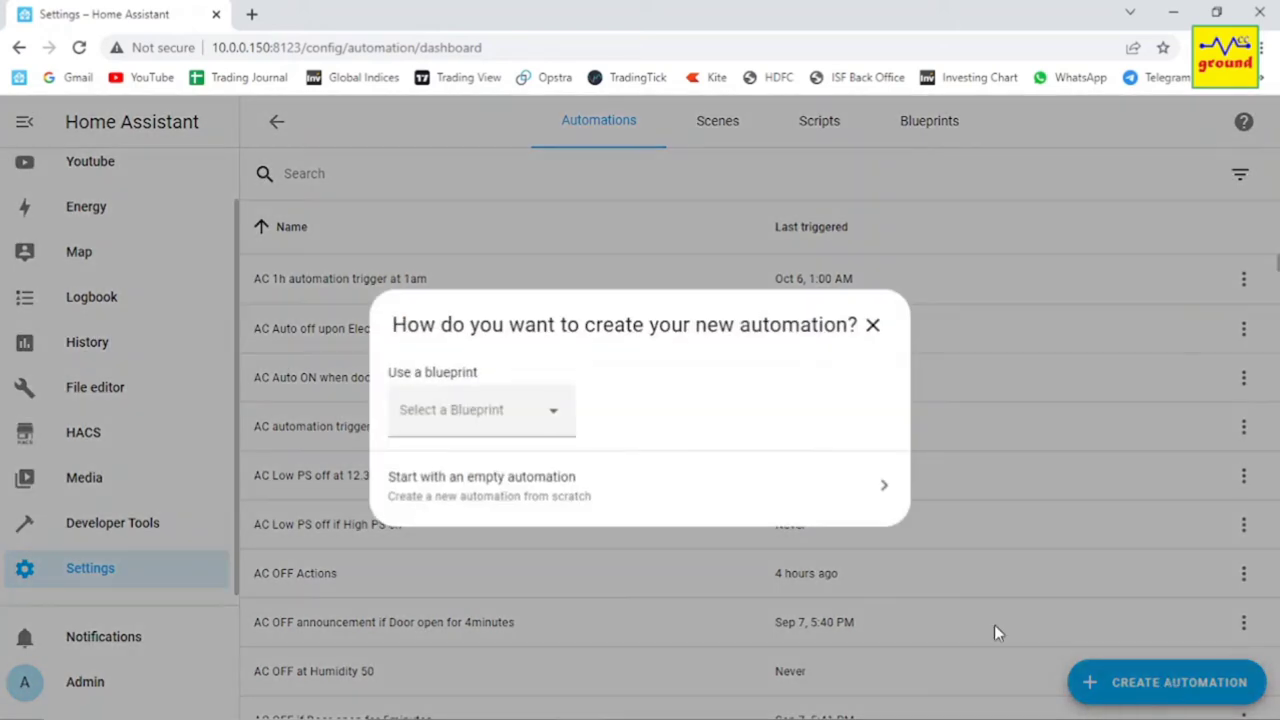
left_click(835, 487)
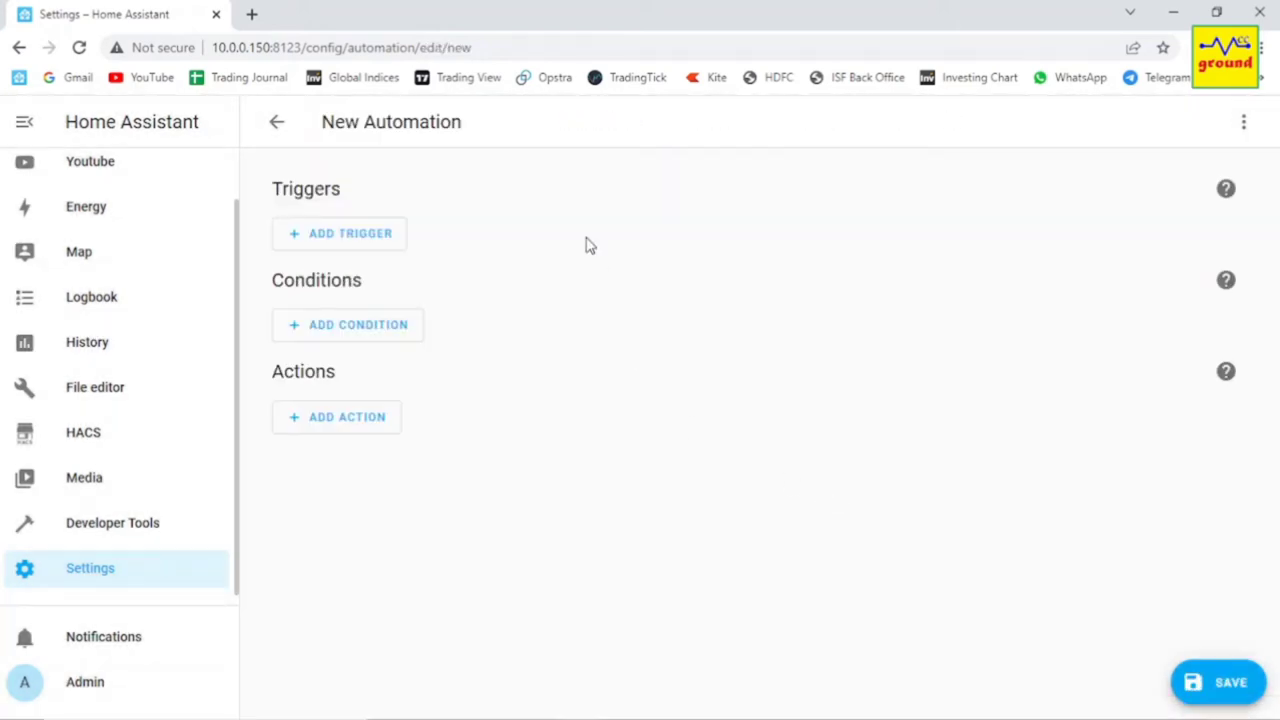
left_click(375, 233)
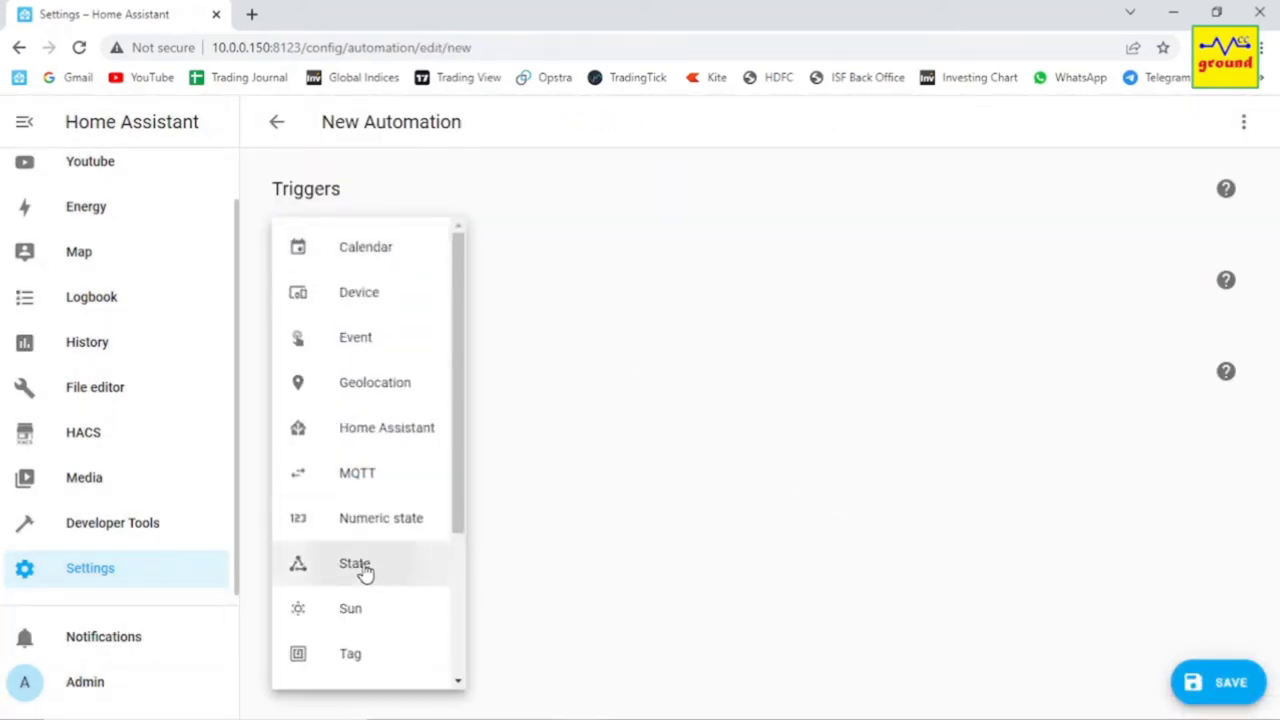
left_click(355, 563)
left_click(397, 311)
type("mana")
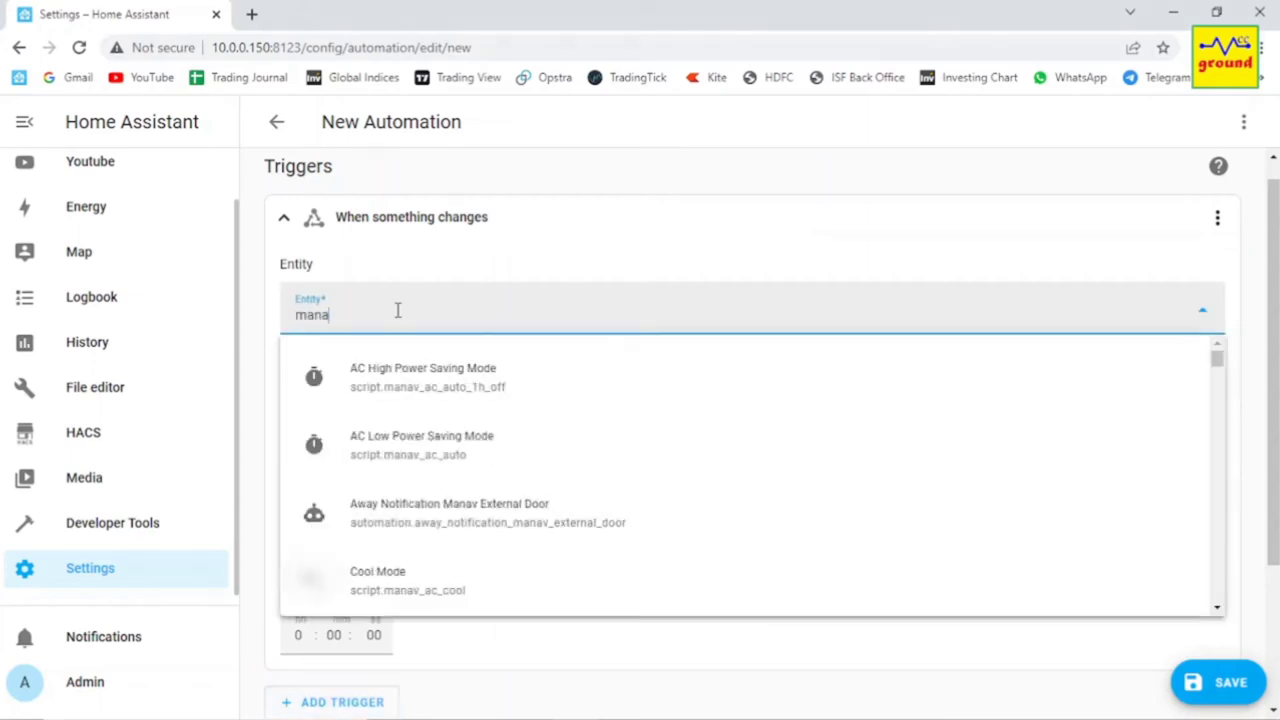
type("v_")
type("sock")
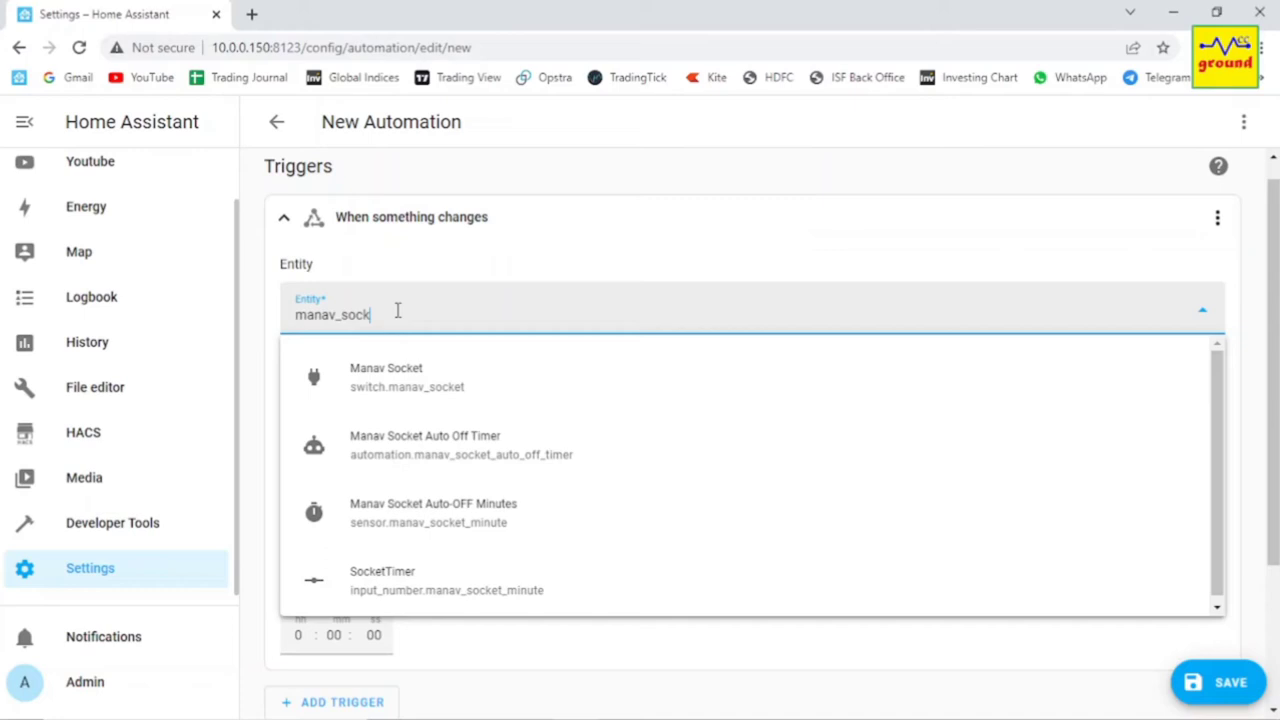
left_click(410, 376)
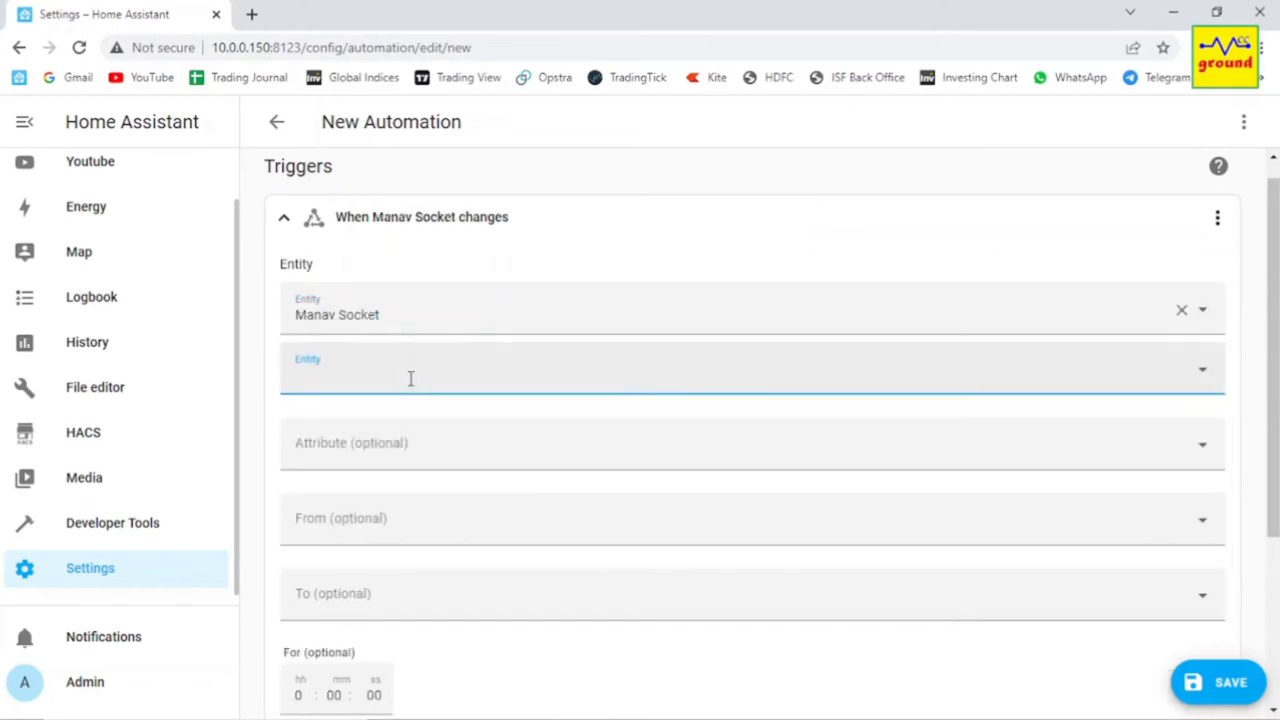
- Trigger when the socket turns On for 0:15:00, then begin adding an action
left_click(323, 592)
type("o")
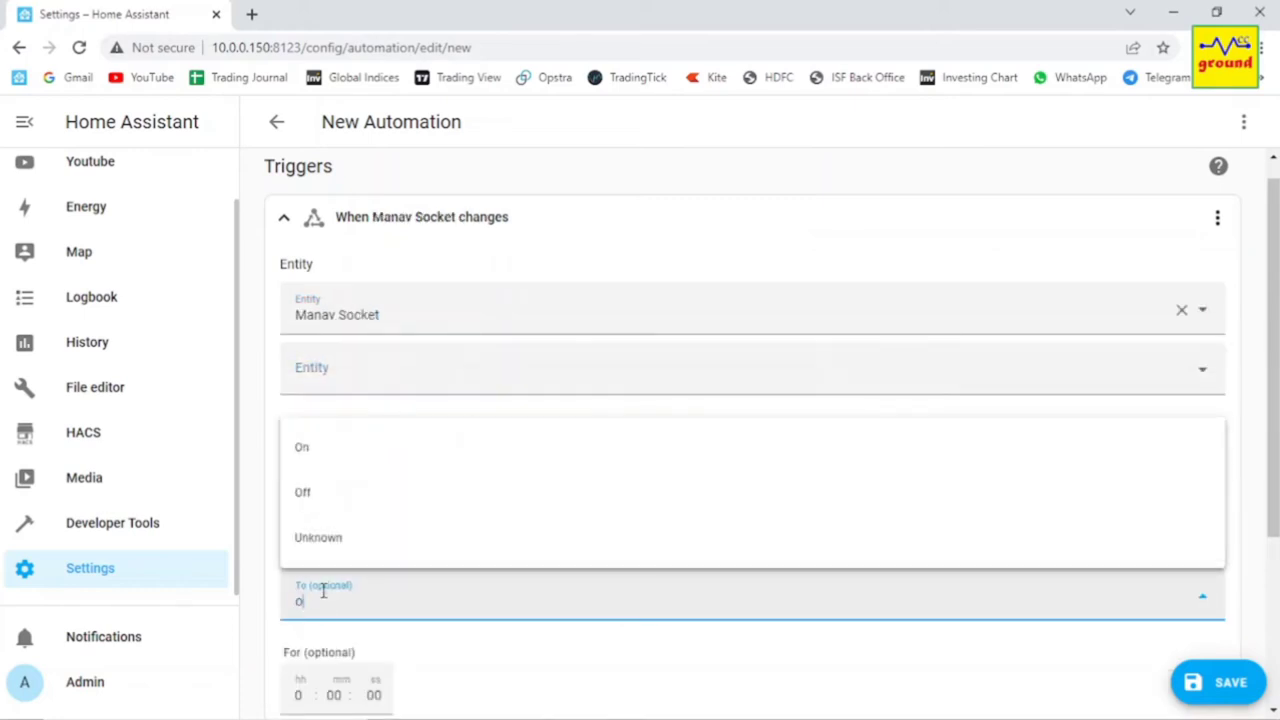
type("n")
left_click(390, 540)
scroll(520, 637, "down", 3)
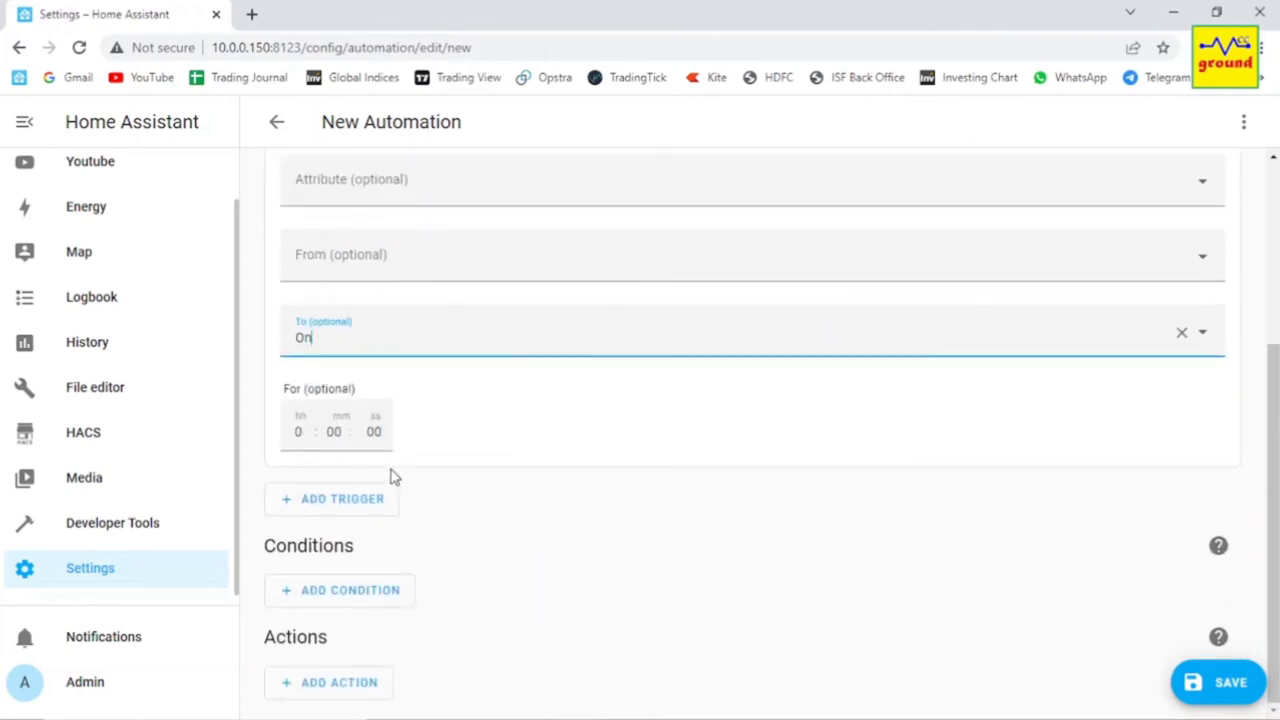
double_click(336, 431)
type("15")
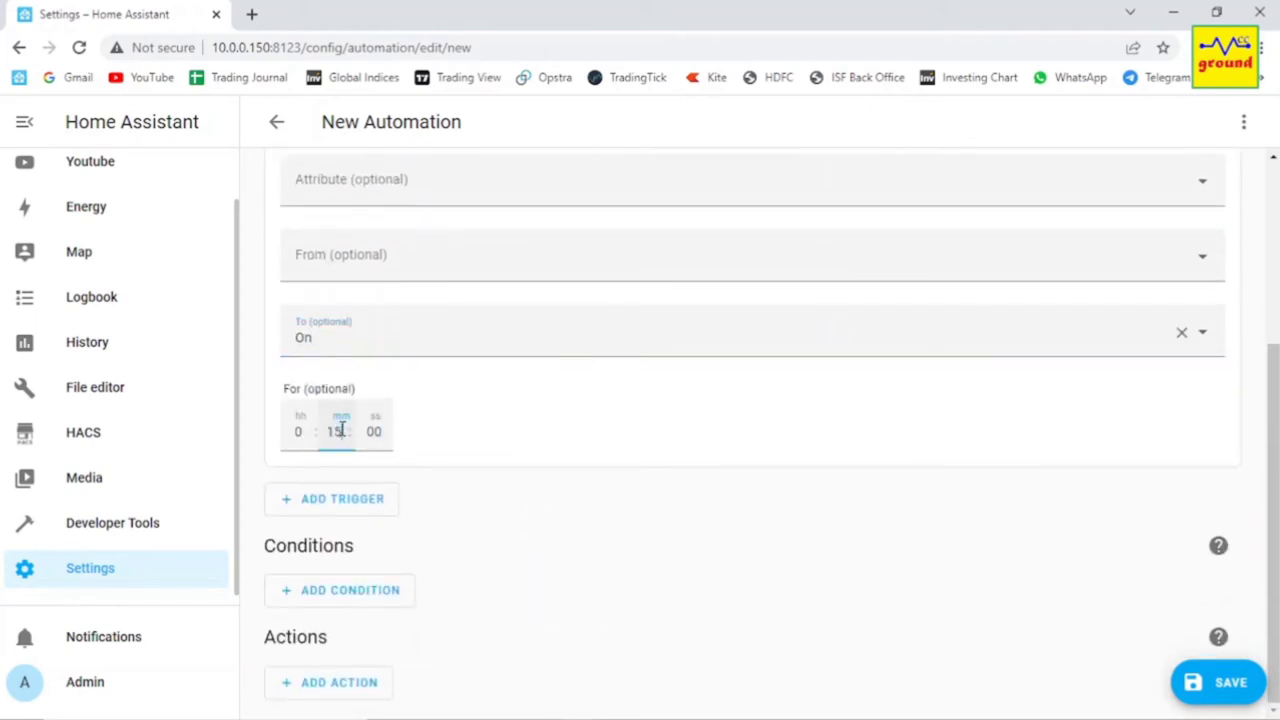
key("Tab")
left_click(340, 682)
- Make the action call Switch: Turn off targeting Manav Socket
left_click(388, 157)
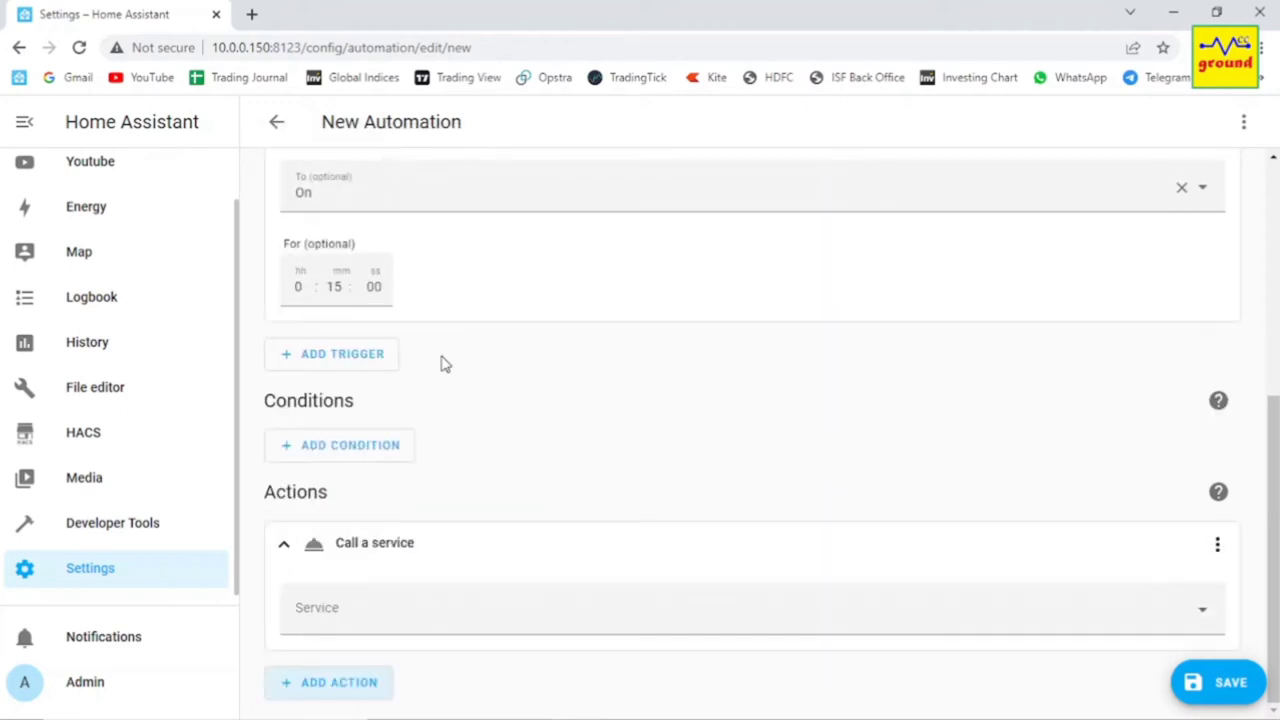
left_click(384, 607)
type("swi")
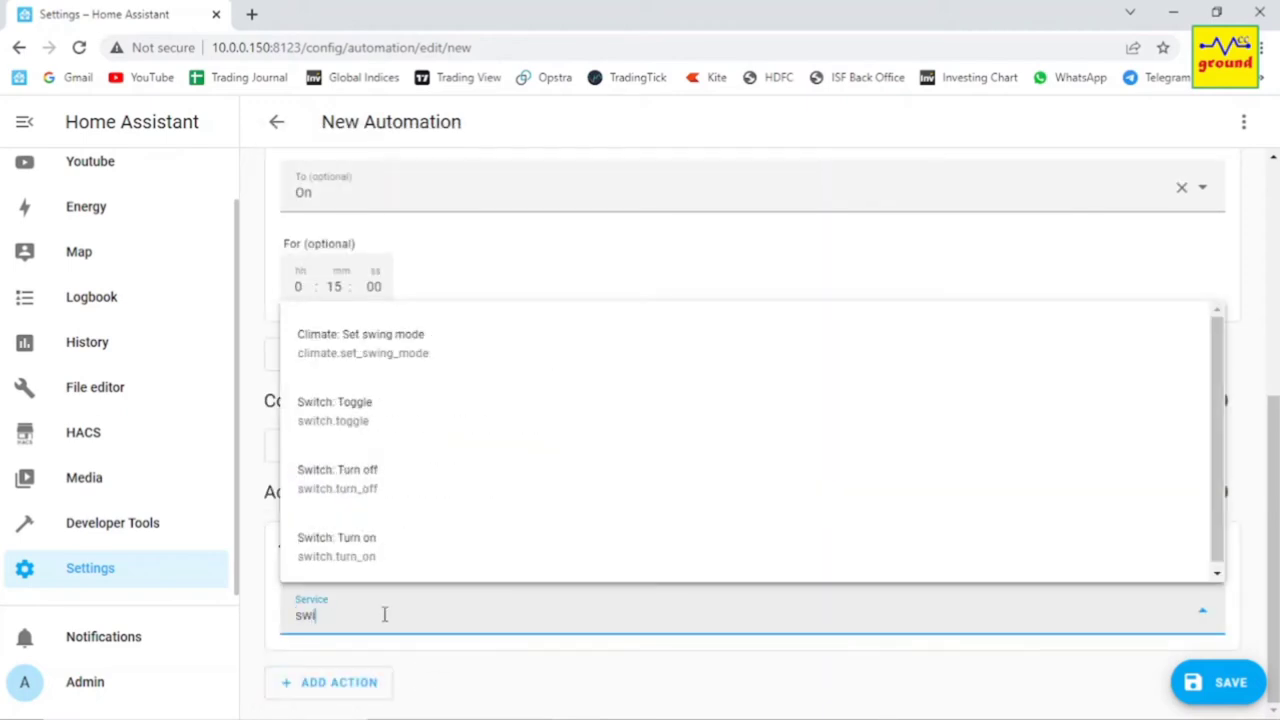
type("tch")
left_click(360, 473)
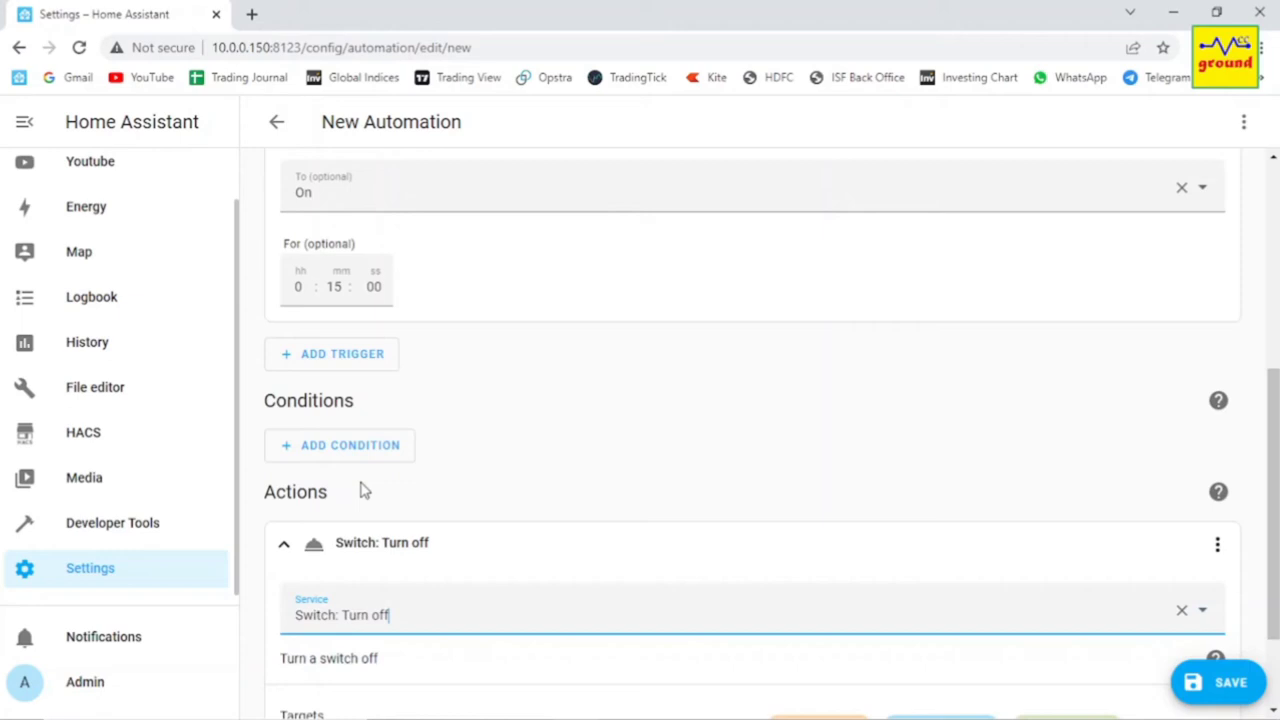
scroll(400, 480, "down", 2)
left_click(1066, 596)
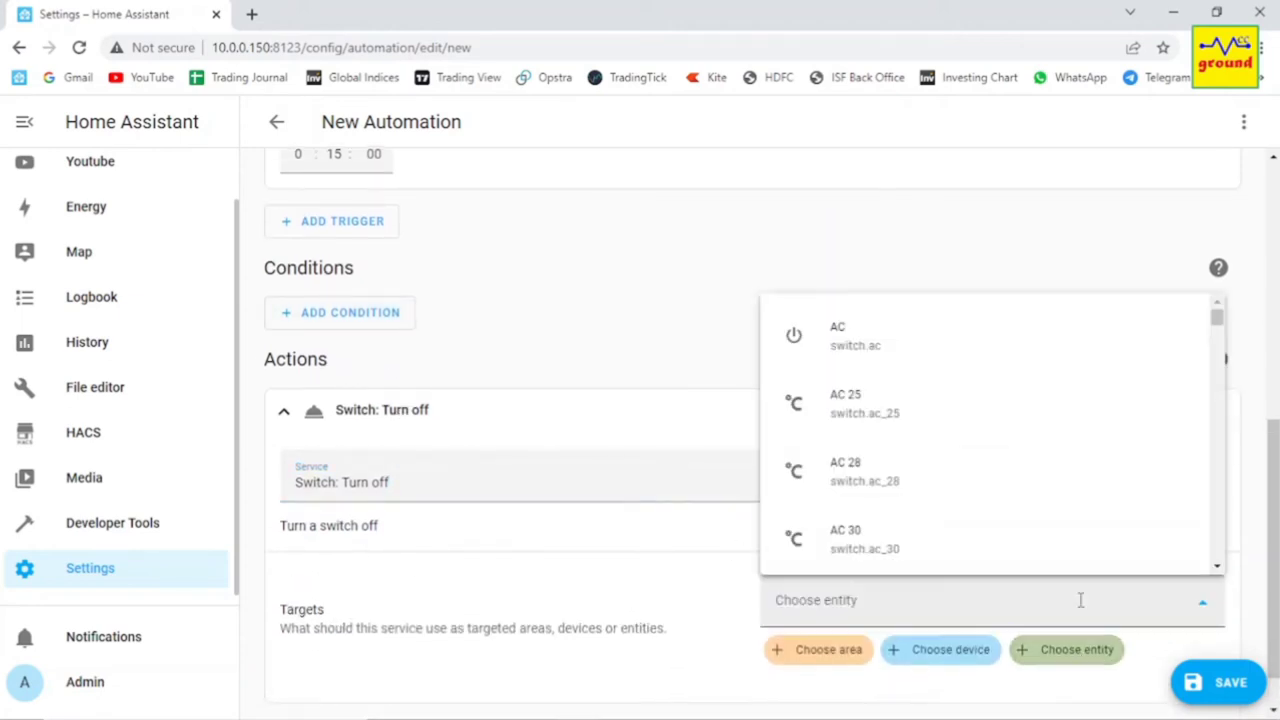
type("manav")
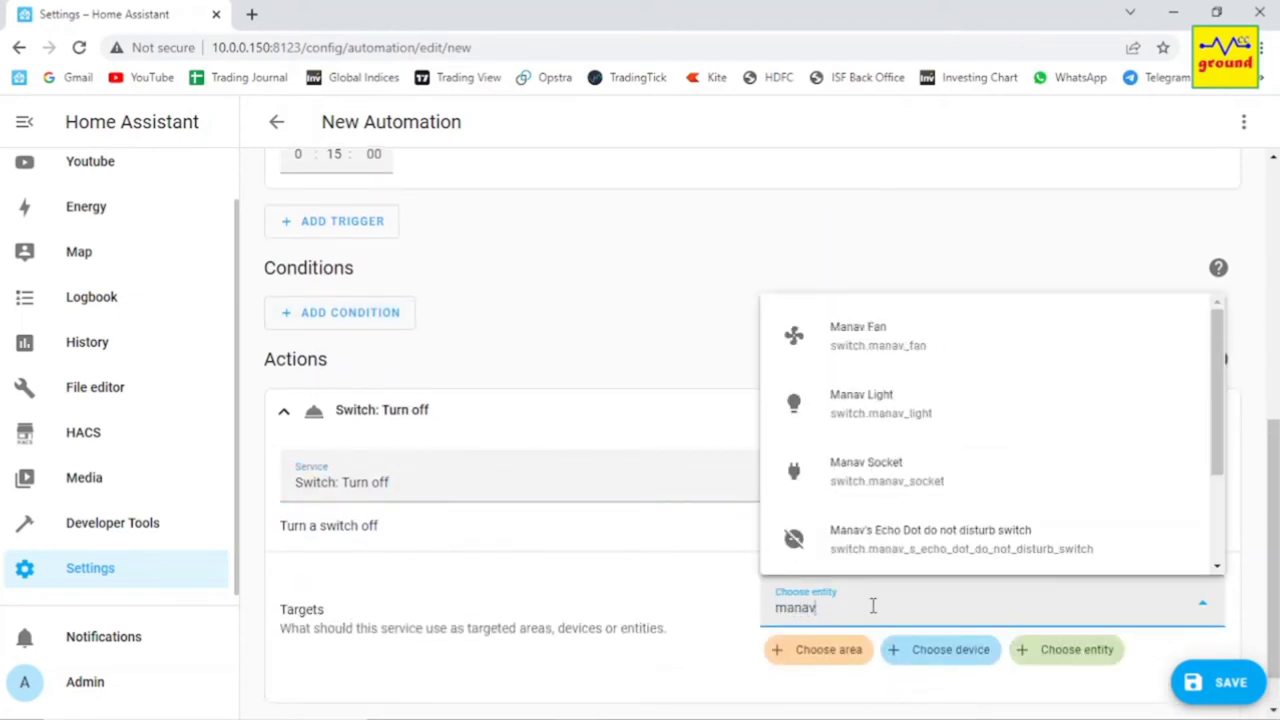
left_click(866, 470)
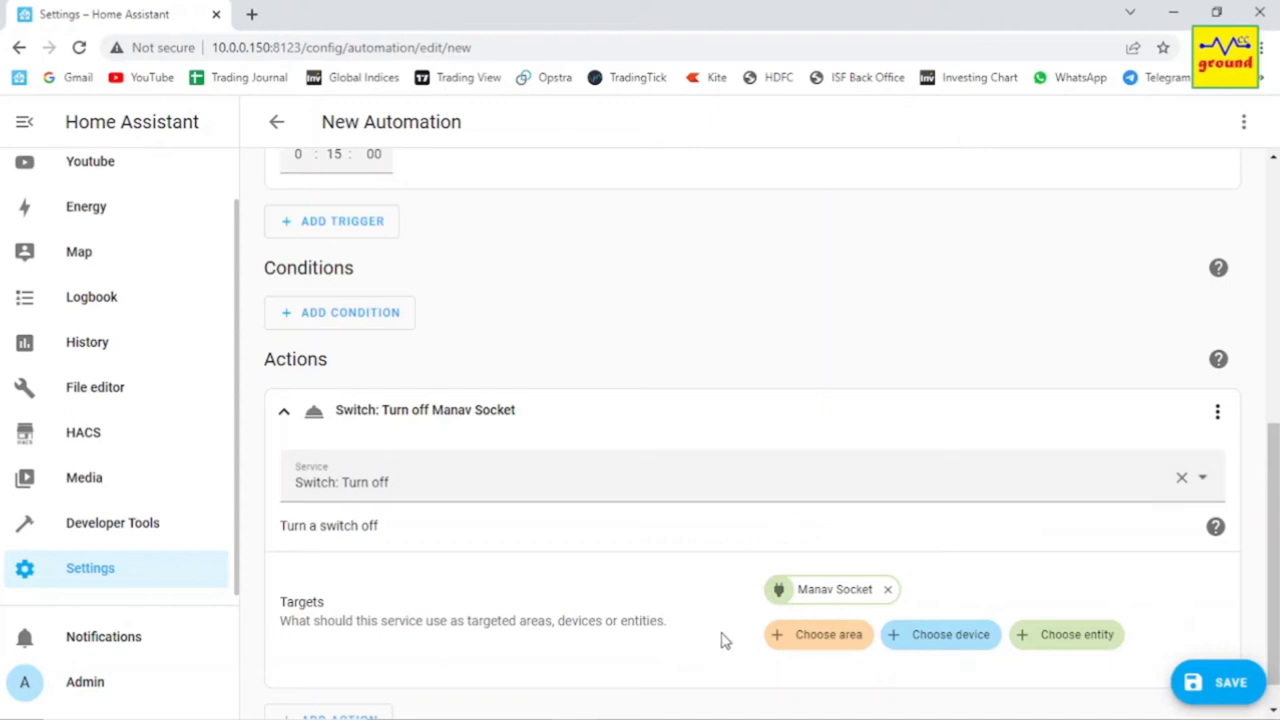
scroll(700, 614, "up", 5)
scroll(700, 614, "up", 3)
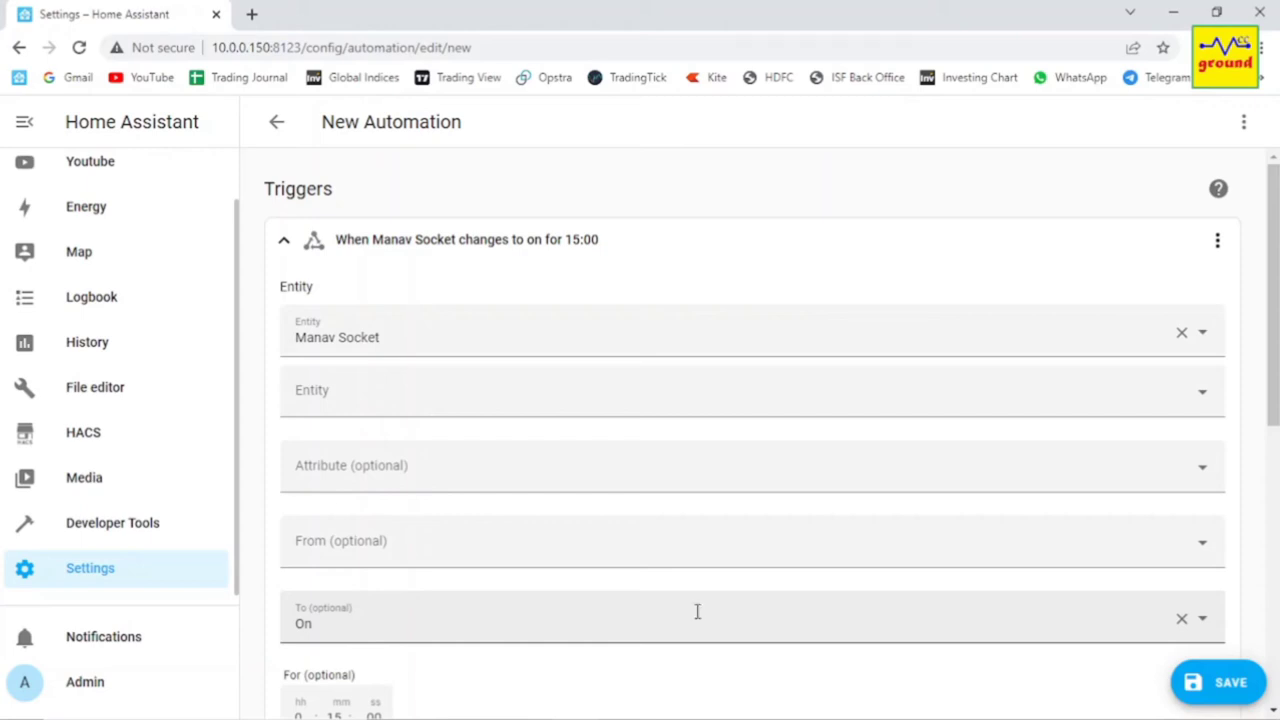
scroll(700, 614, "down", 1)
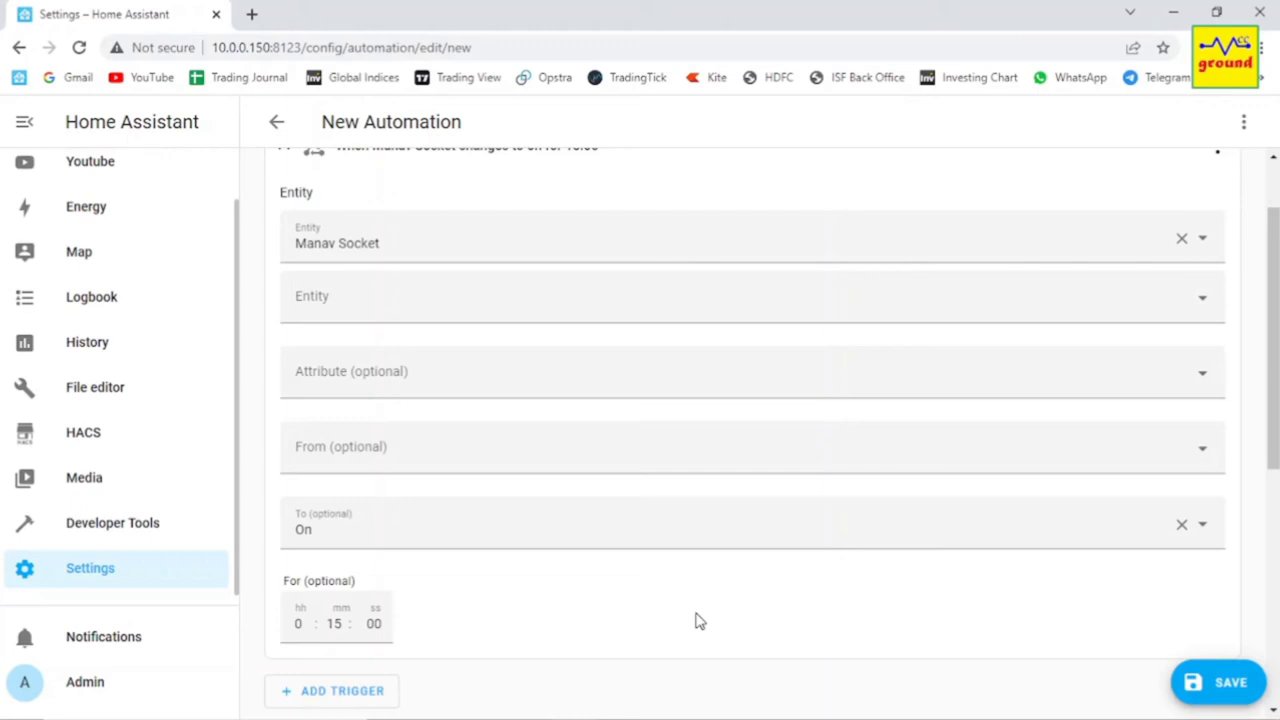
scroll(700, 621, "up", 1)
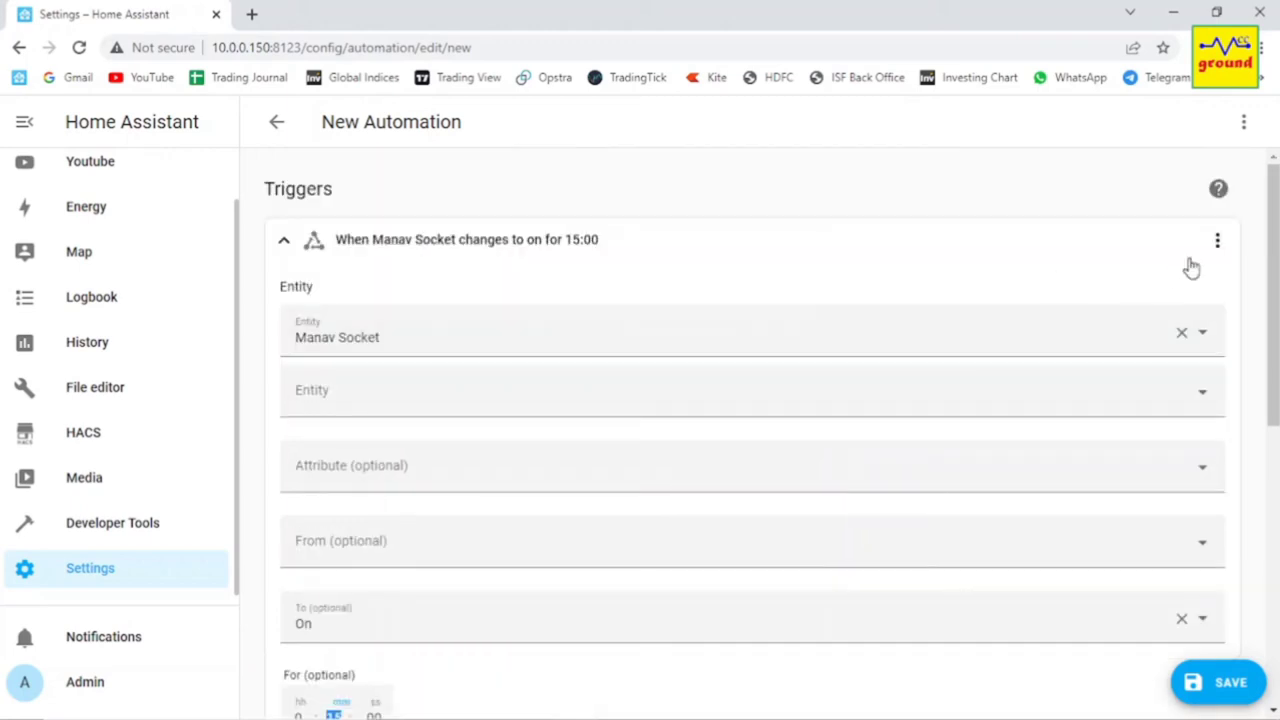
- In the trigger YAML, replace minutes: 15 with {{ states.input_number.phone_charger_time.state | int }}
left_click(1217, 239)
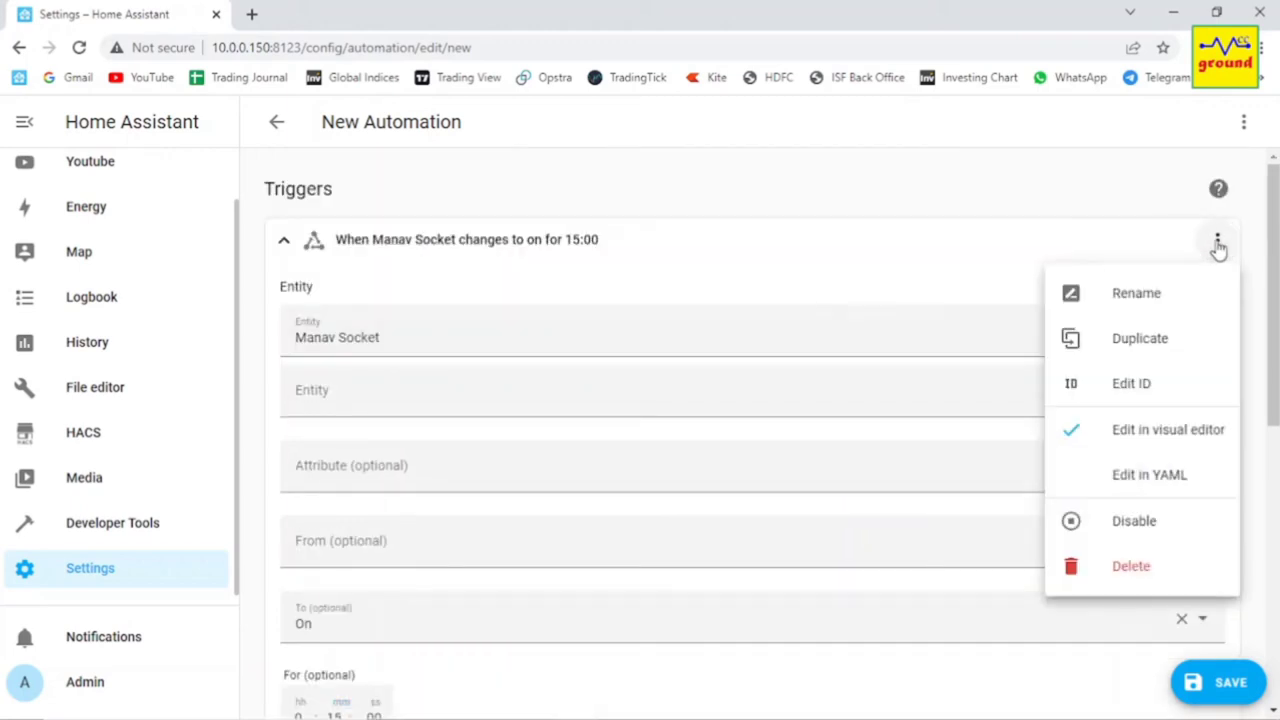
left_click(1126, 481)
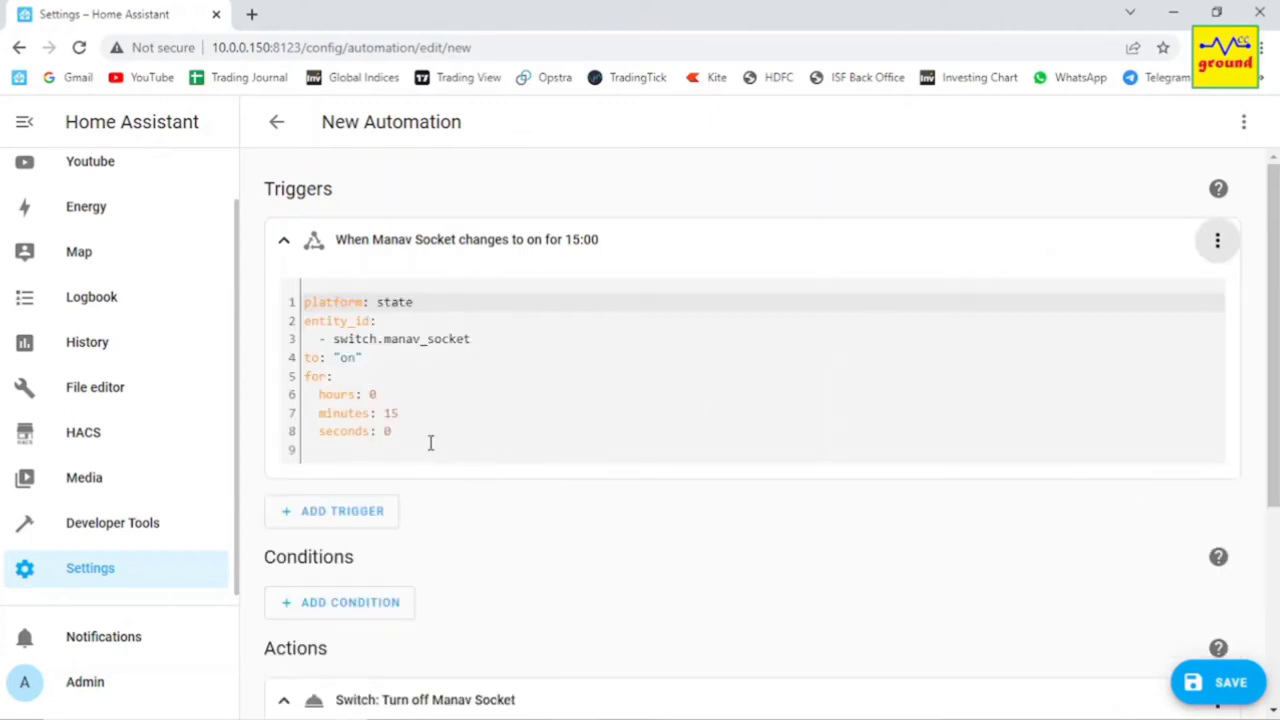
double_click(388, 412)
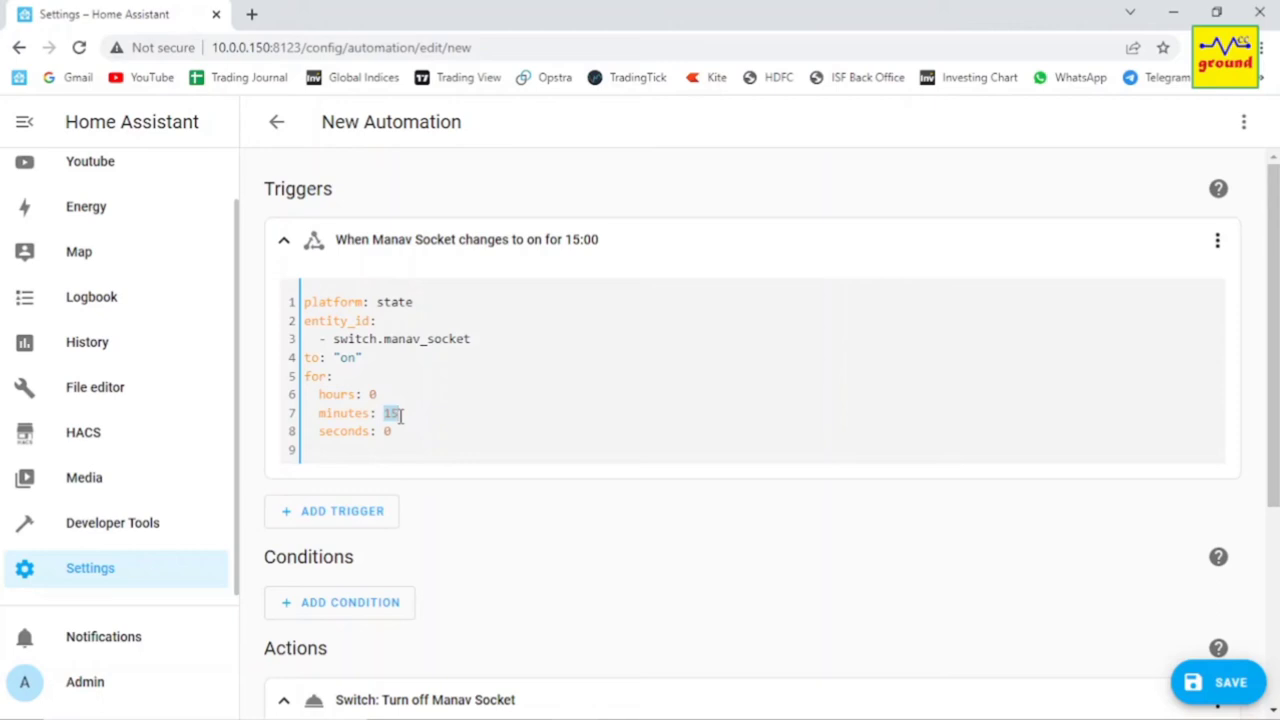
key("BackSpace")
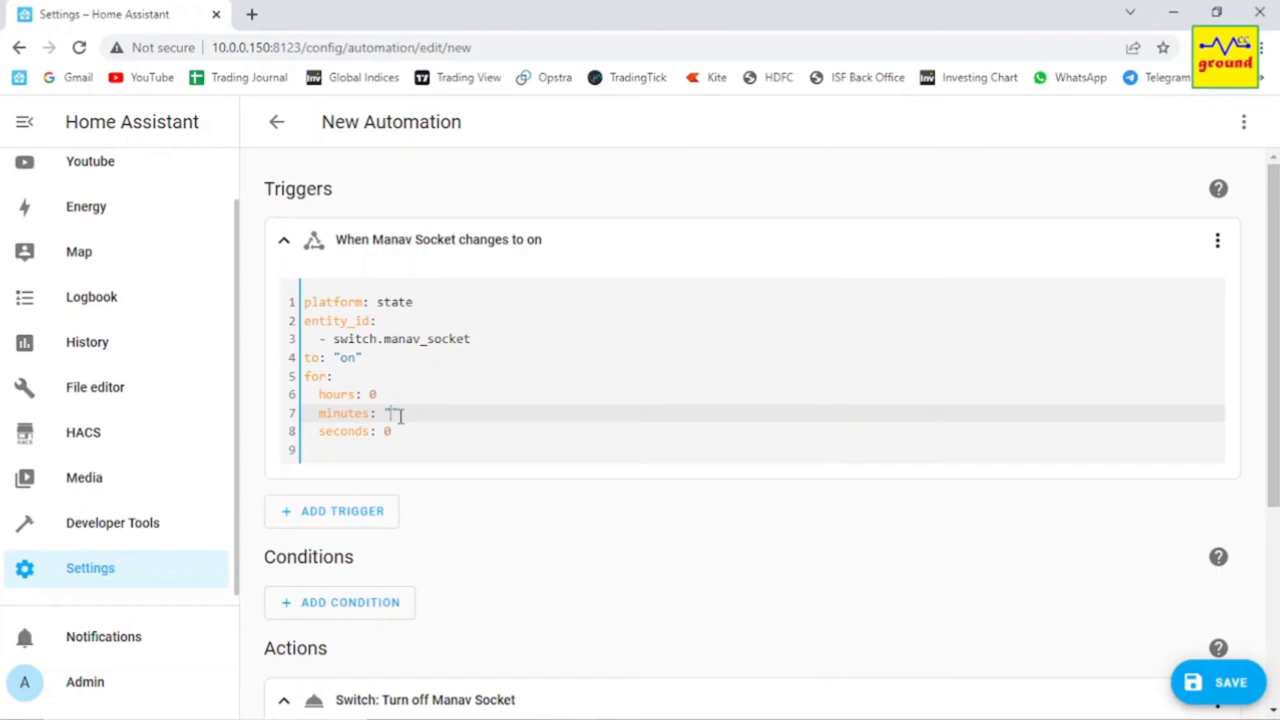
type("{{}}")
key("Left")
key("Left")
key("Left")
type("states")
type(".input")
type("_number")
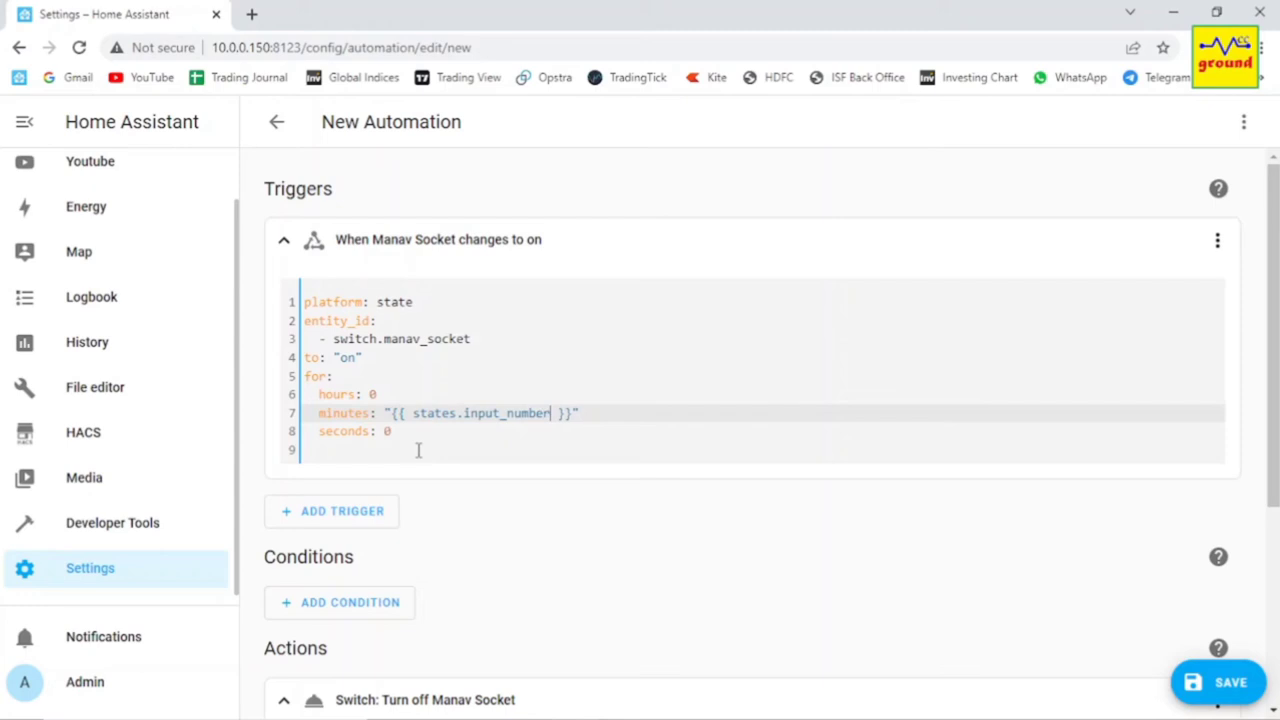
type(".")
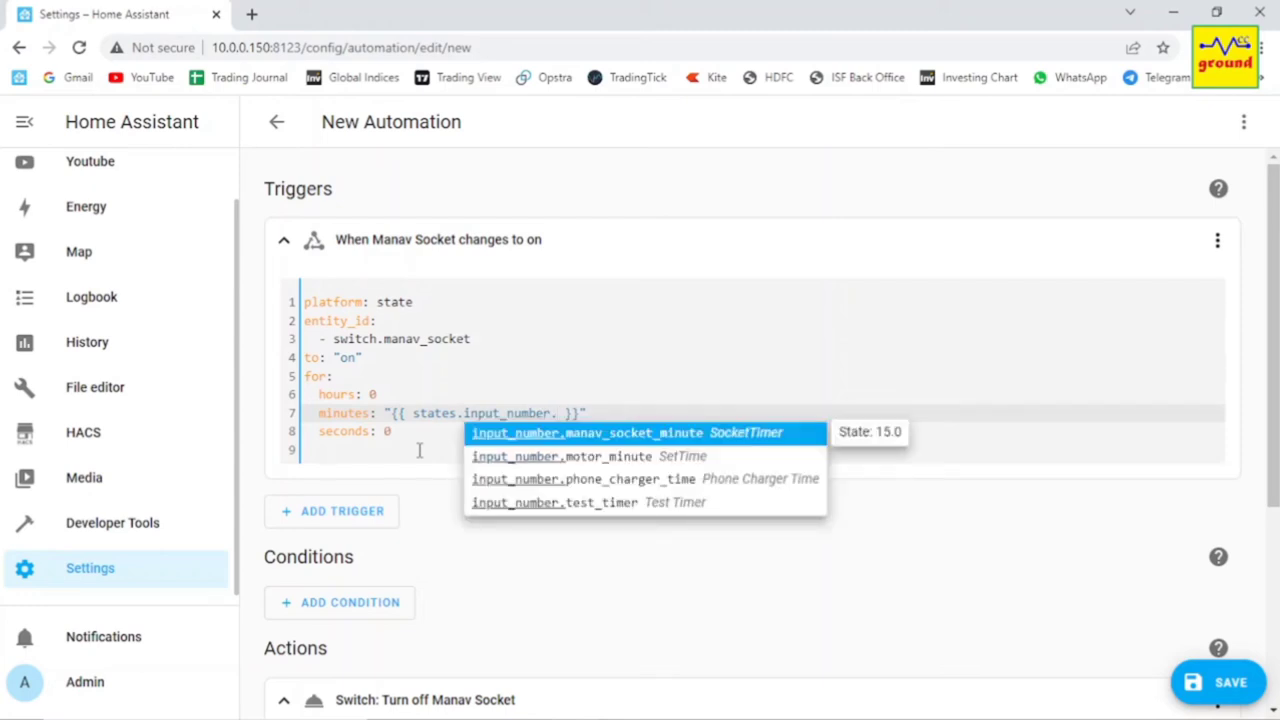
key("Down")
key("Down")
key("Return")
type(".state")
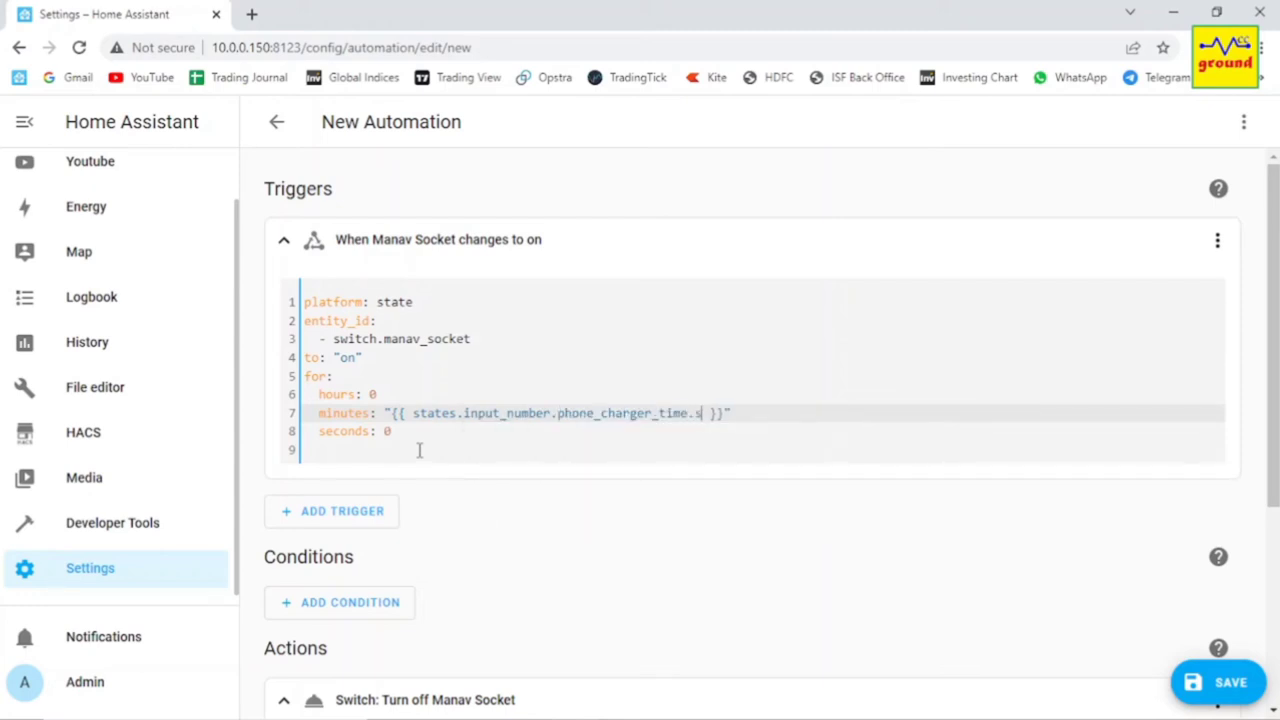
type(" | in")
type("t")
- Save the automation under the name Phone Charger Auto off
left_click(1228, 695)
left_click_drag(590, 368, 462, 375)
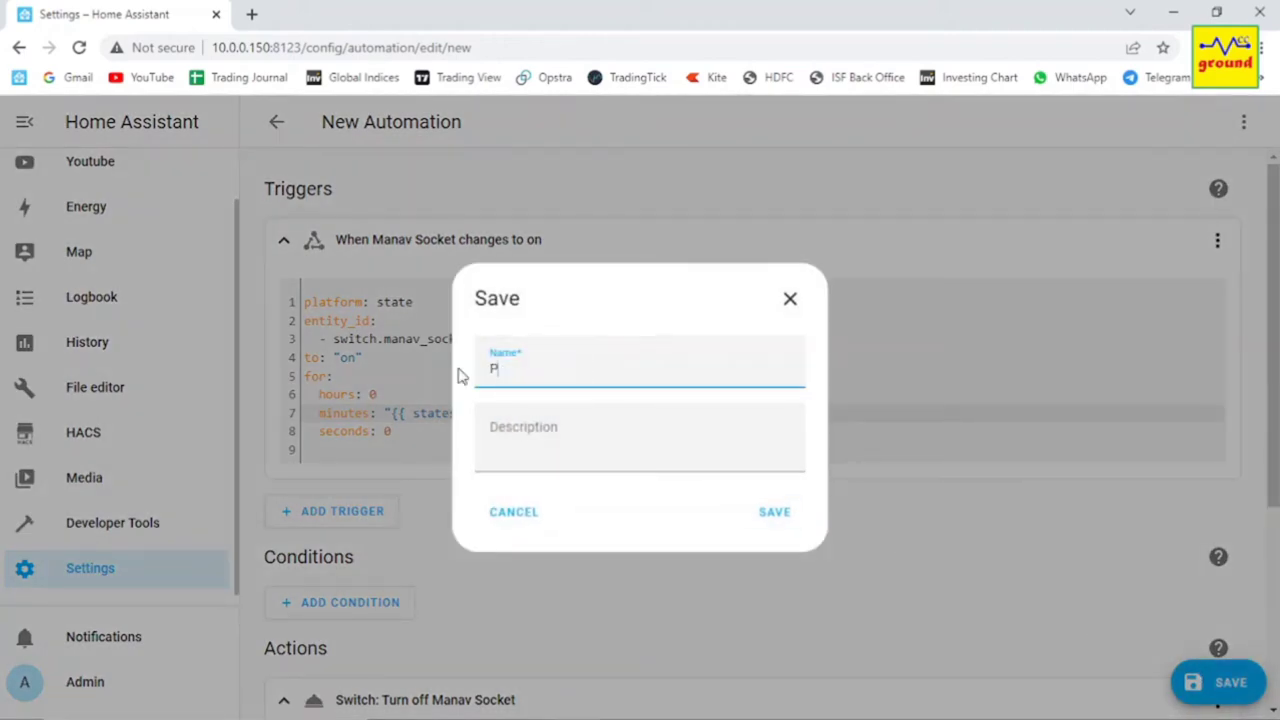
type("Phone Charger Au")
type("to o")
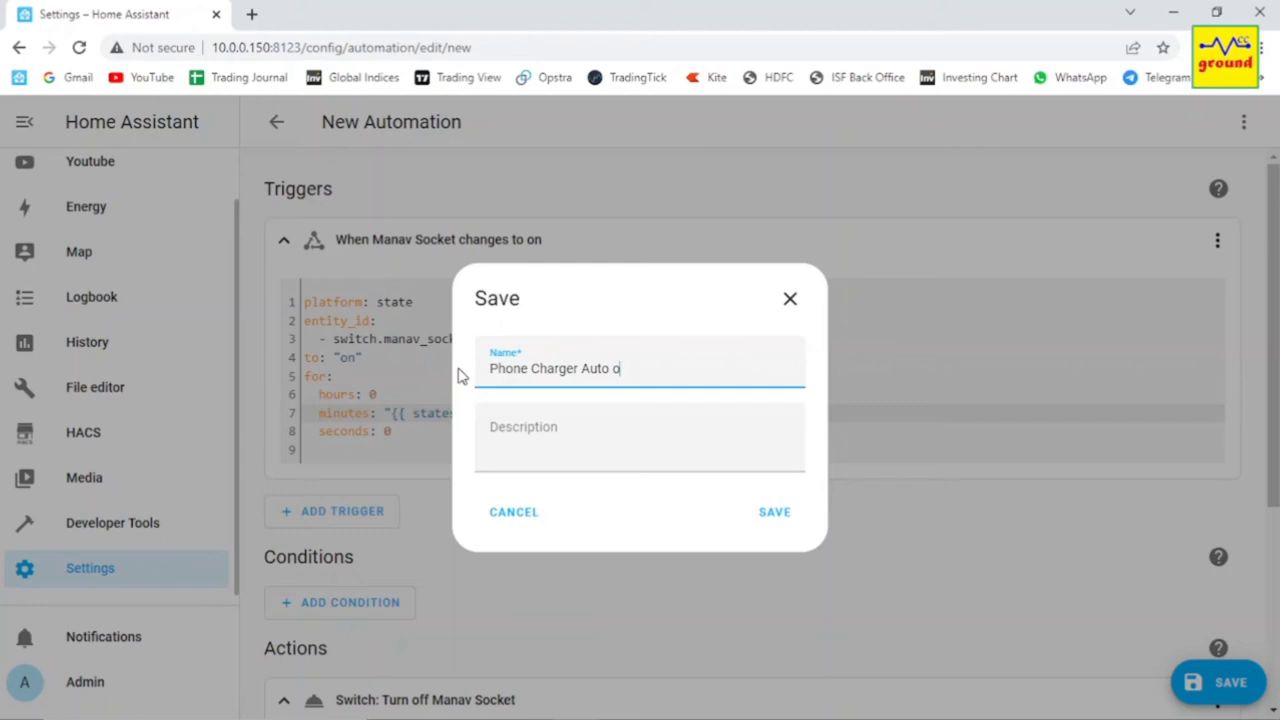
type("ff")
left_click(772, 512)
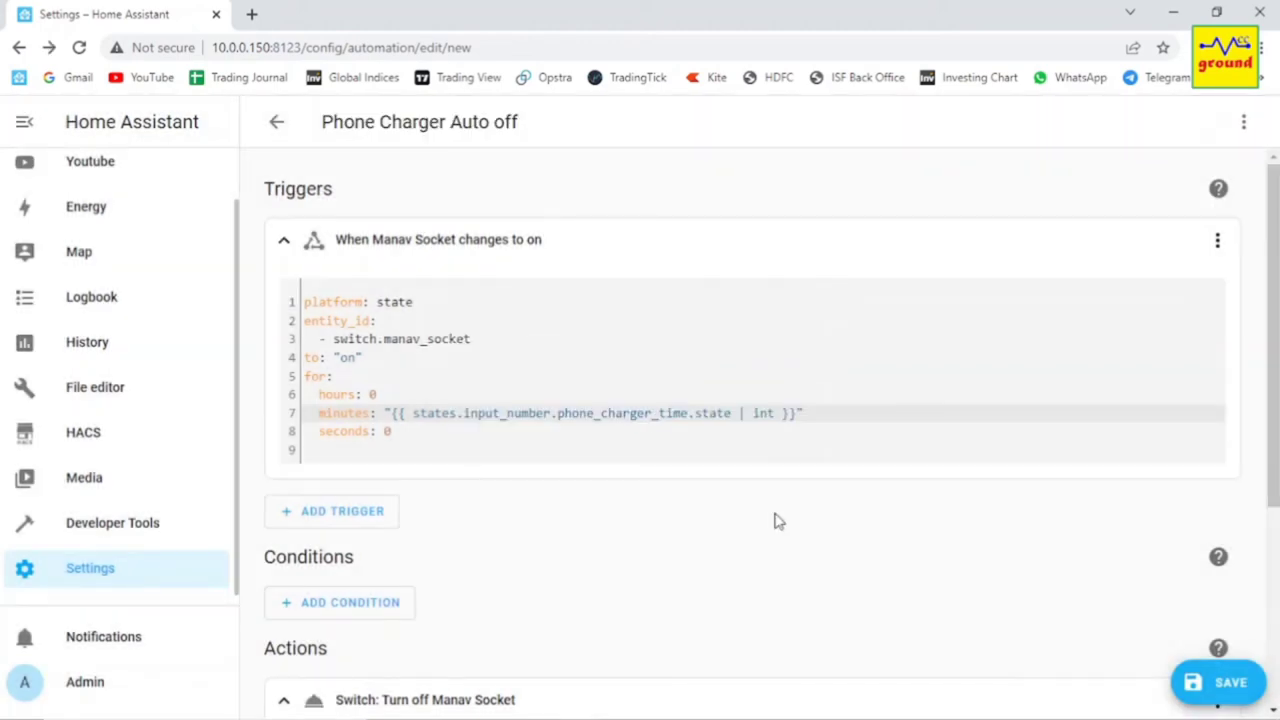
- In the trigger YAML, move the charger-time template from minutes to seconds, leaving minutes 0
left_click(1225, 240)
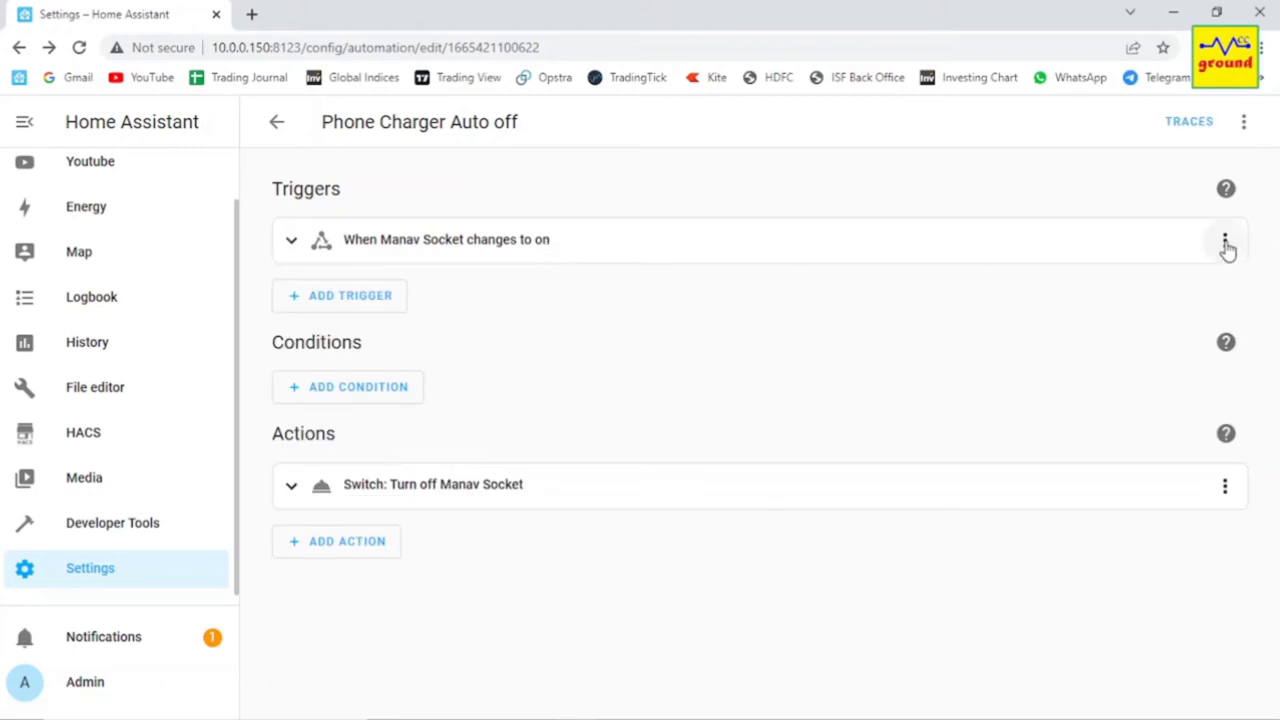
left_click(1157, 475)
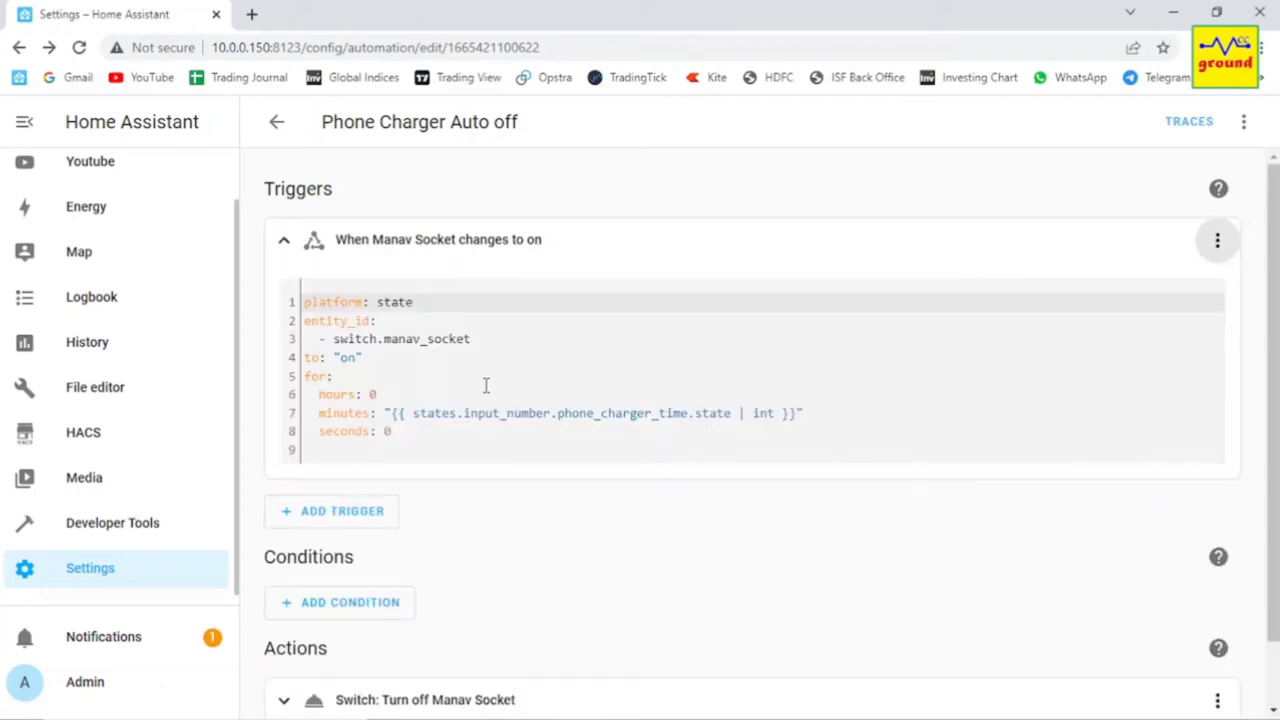
left_click_drag(806, 412, 384, 412)
key("ctrl+c")
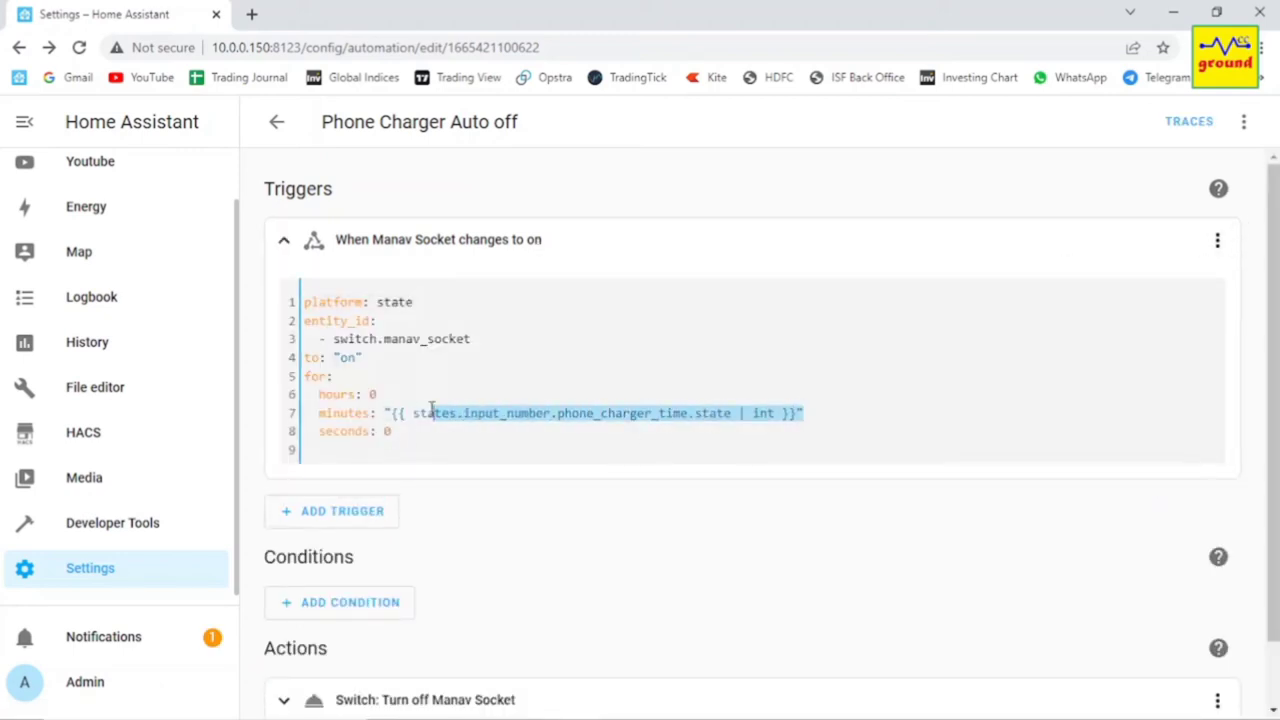
key("Delete")
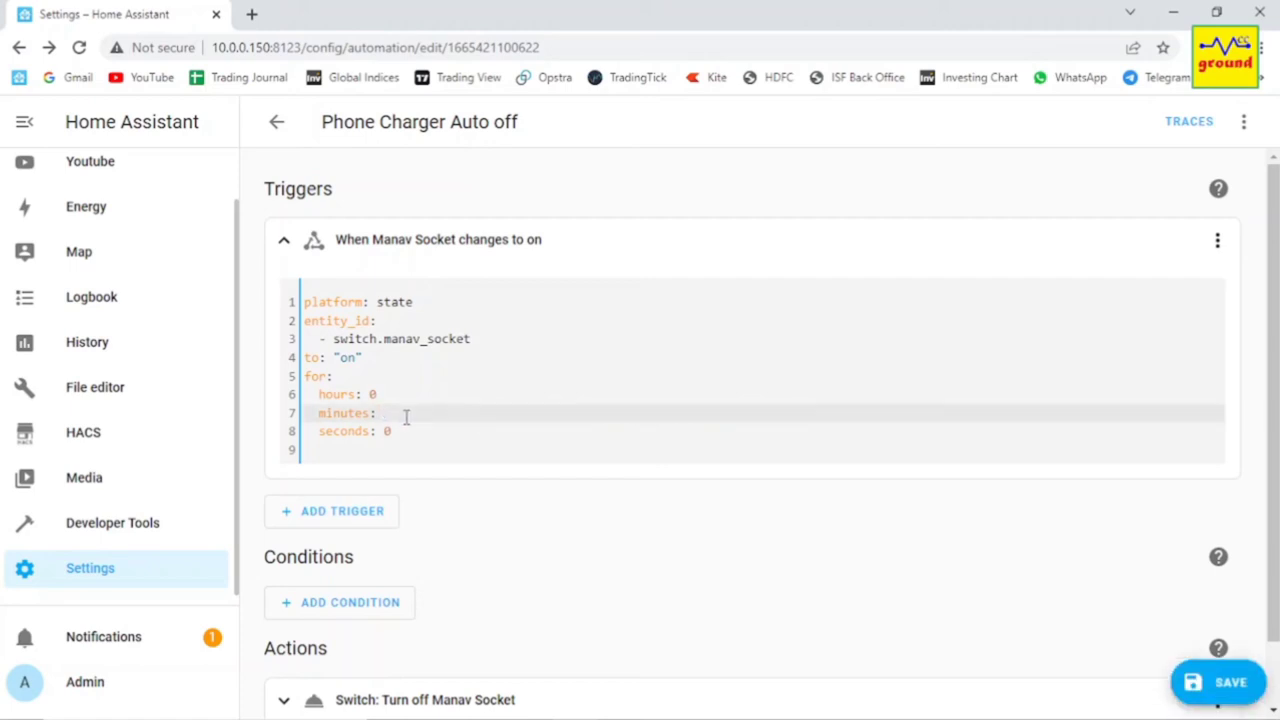
type("0")
left_click(405, 431)
double_click(390, 431)
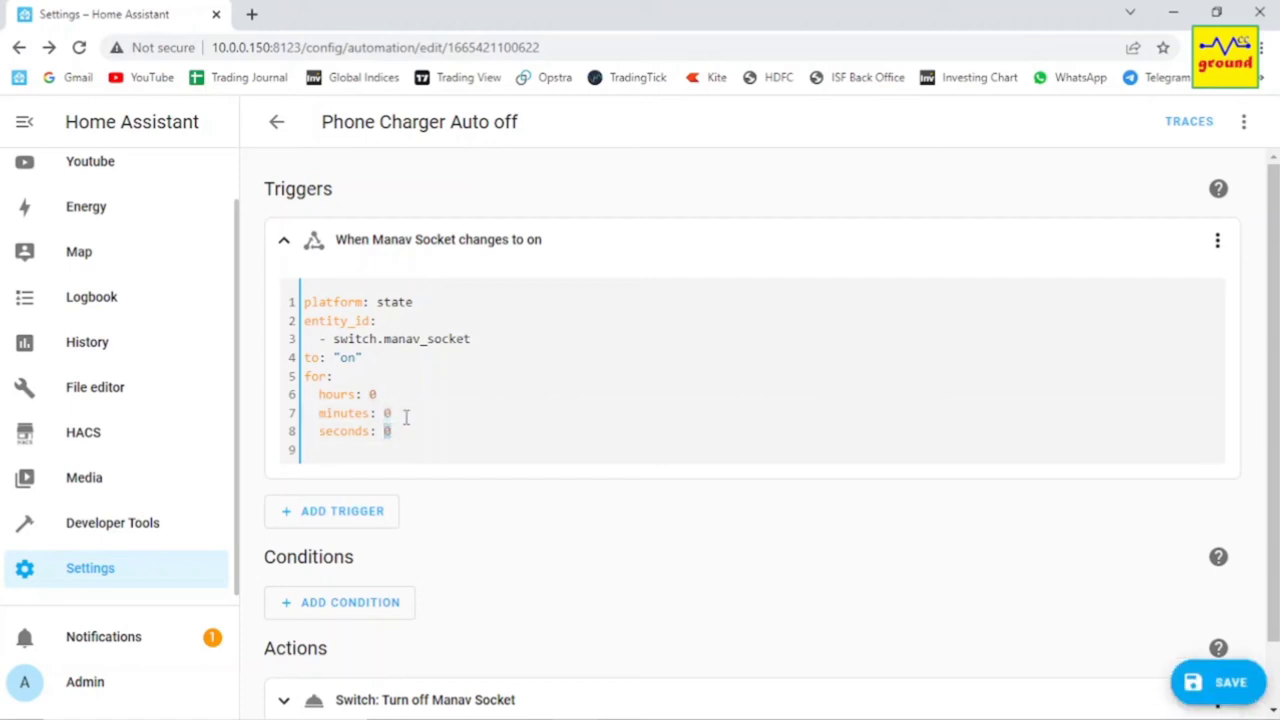
key("ctrl+v")
- Save the edited automation and return to the automations list
left_click(893, 522)
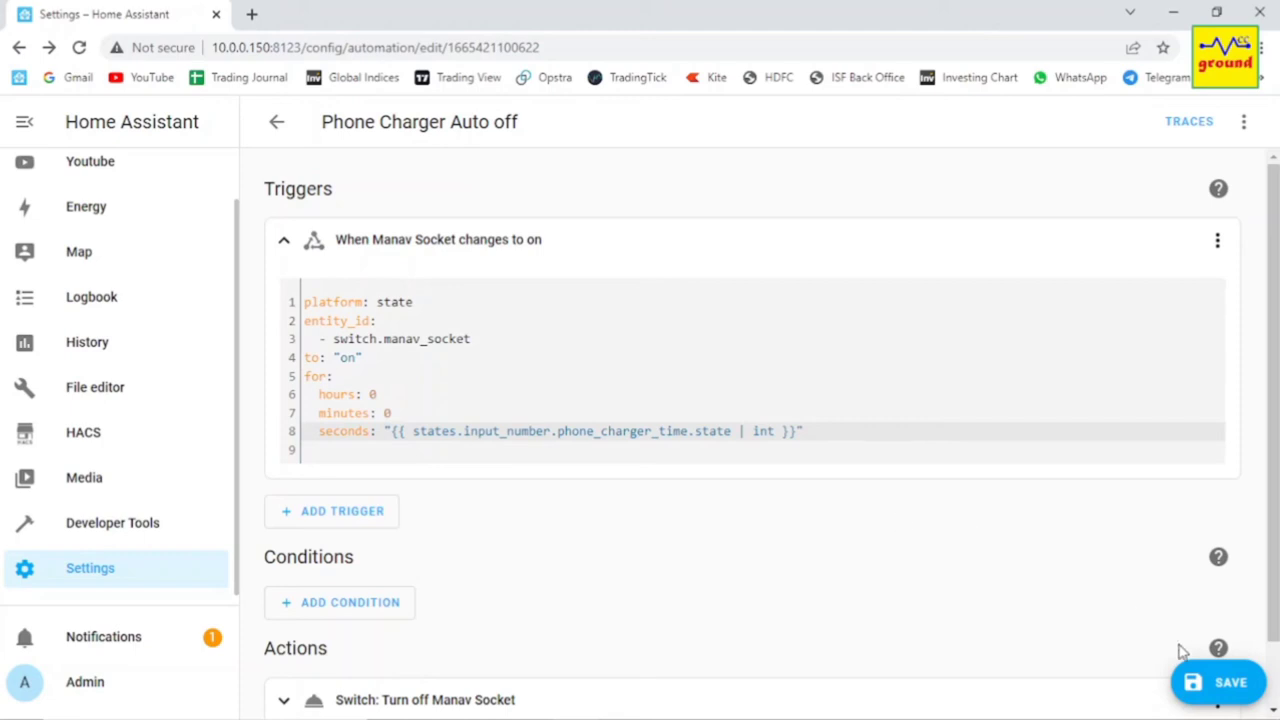
left_click(1225, 683)
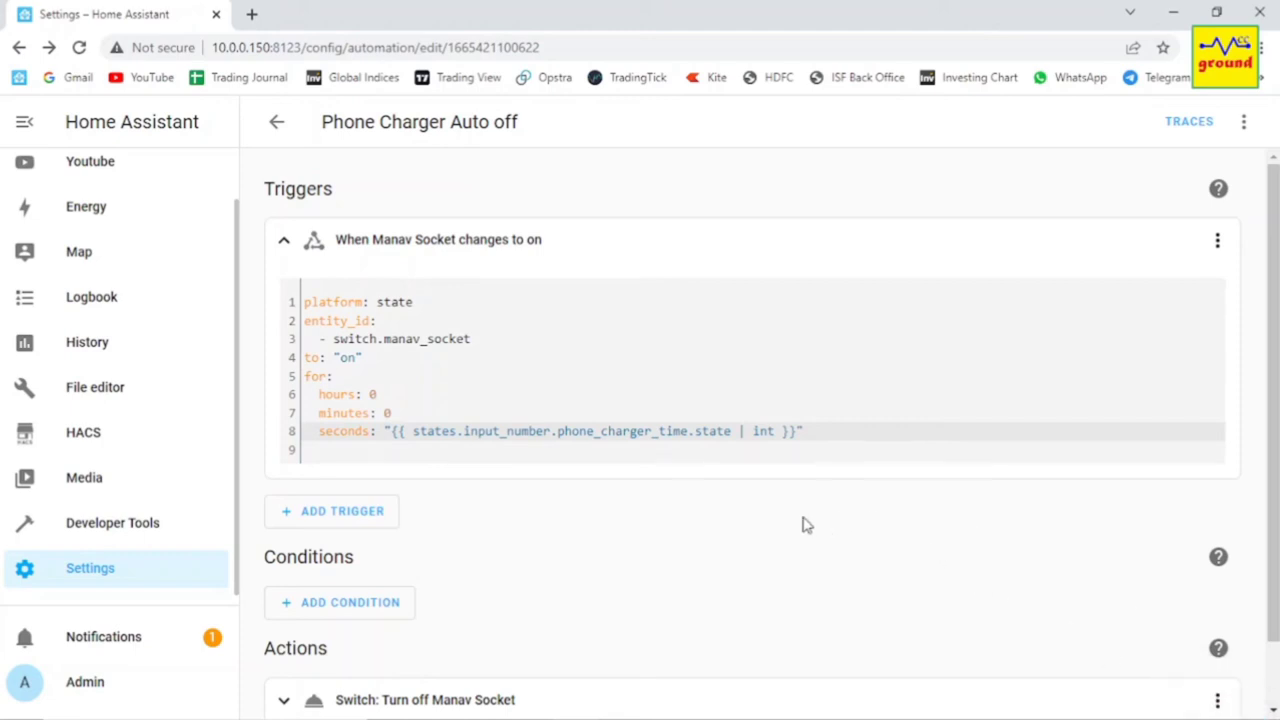
left_click(278, 124)
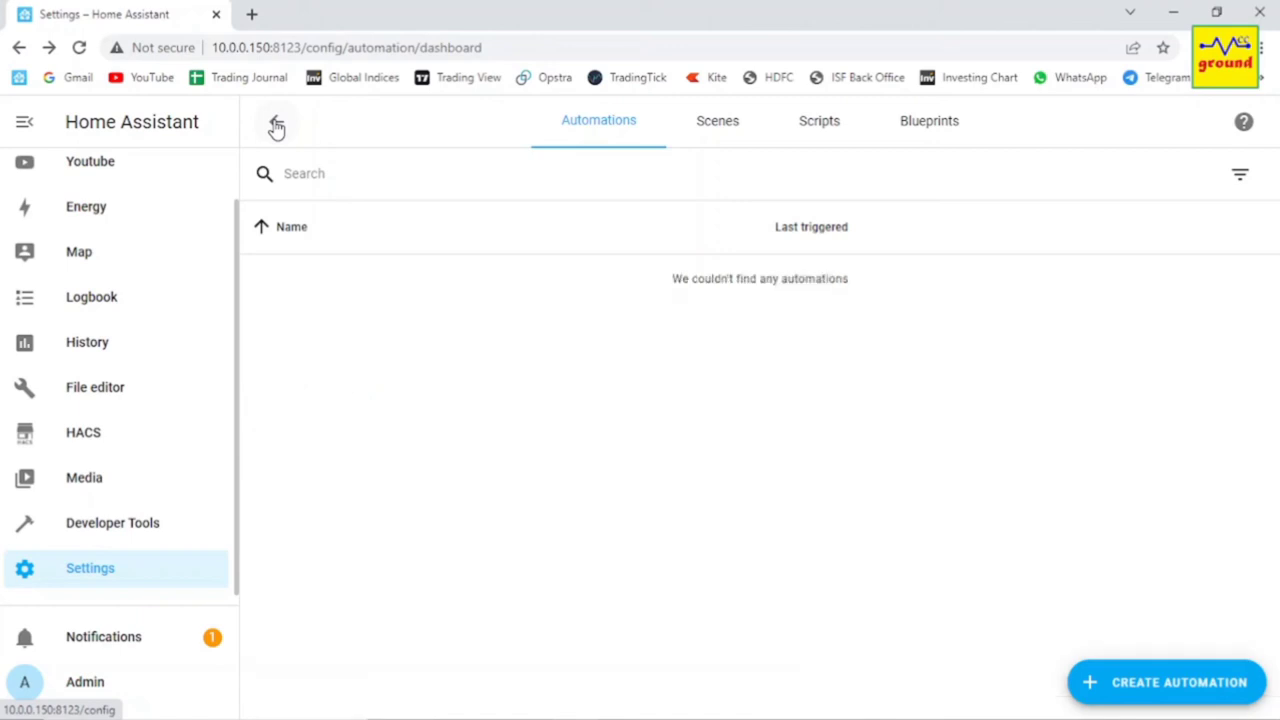
- Go to the Youtube dashboard with the Manav Socket card
left_click(90, 161)
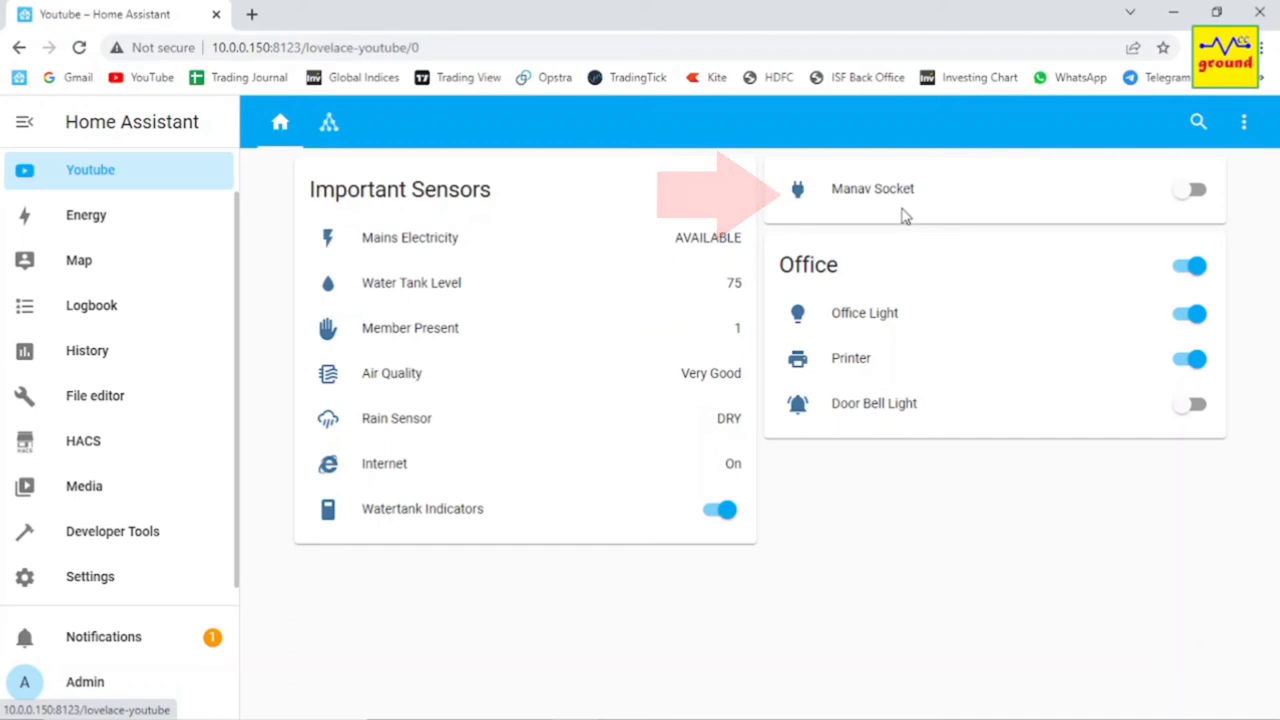
- Enter dashboard edit mode and start editing the Manav Socket card
left_click(1243, 122)
left_click(1207, 173)
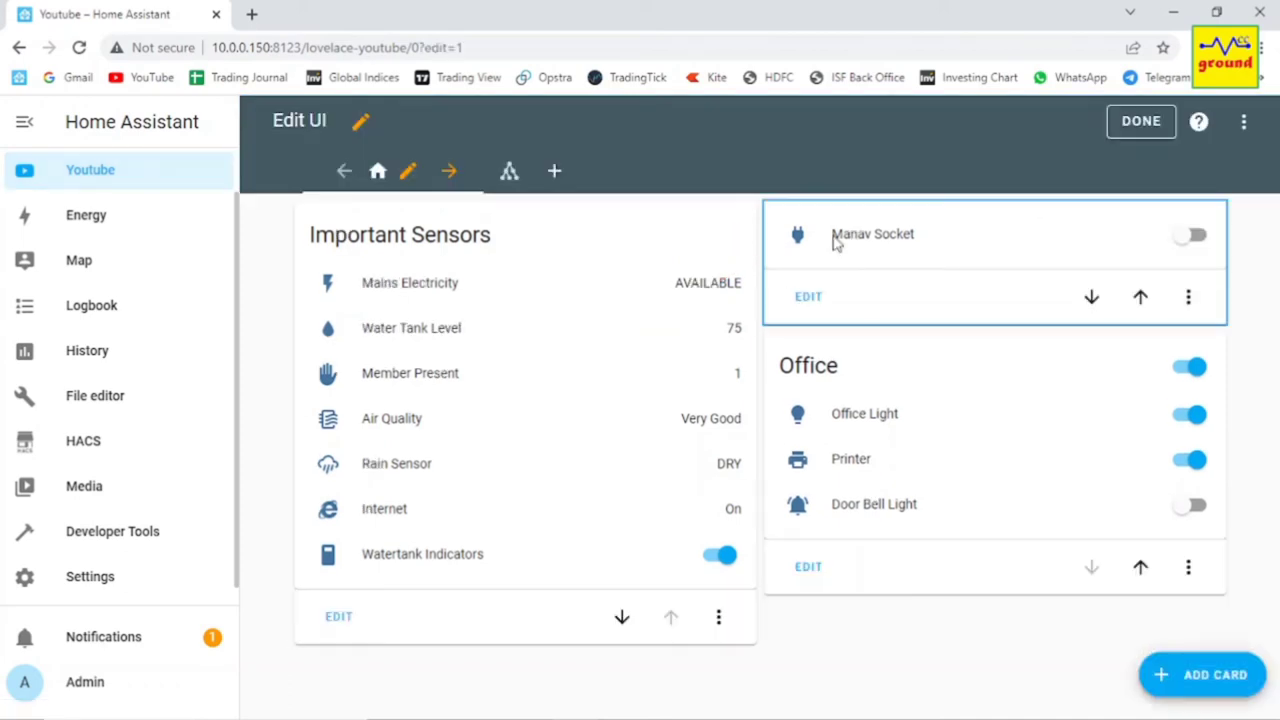
left_click(808, 298)
scroll(320, 456, "down", 1)
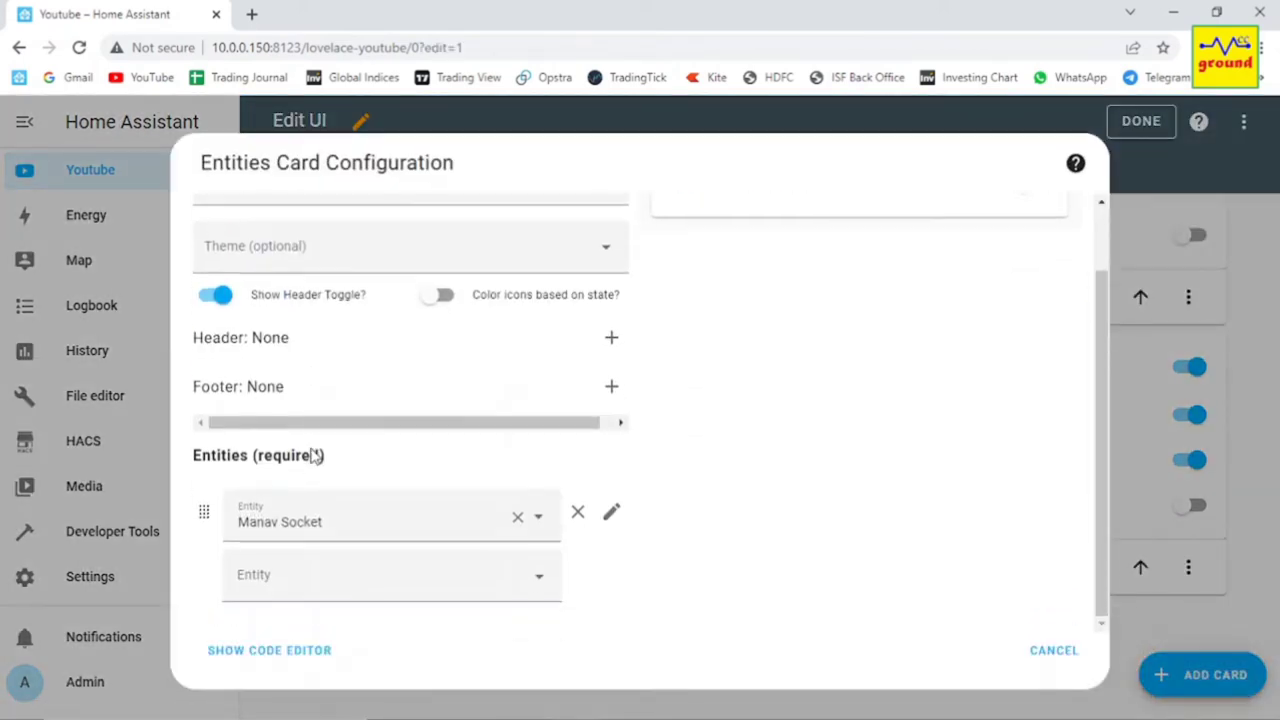
- Add input_number.phone_charger_time and automation.phone_charger_auto_off to the card, save and finish editing
left_click(265, 586)
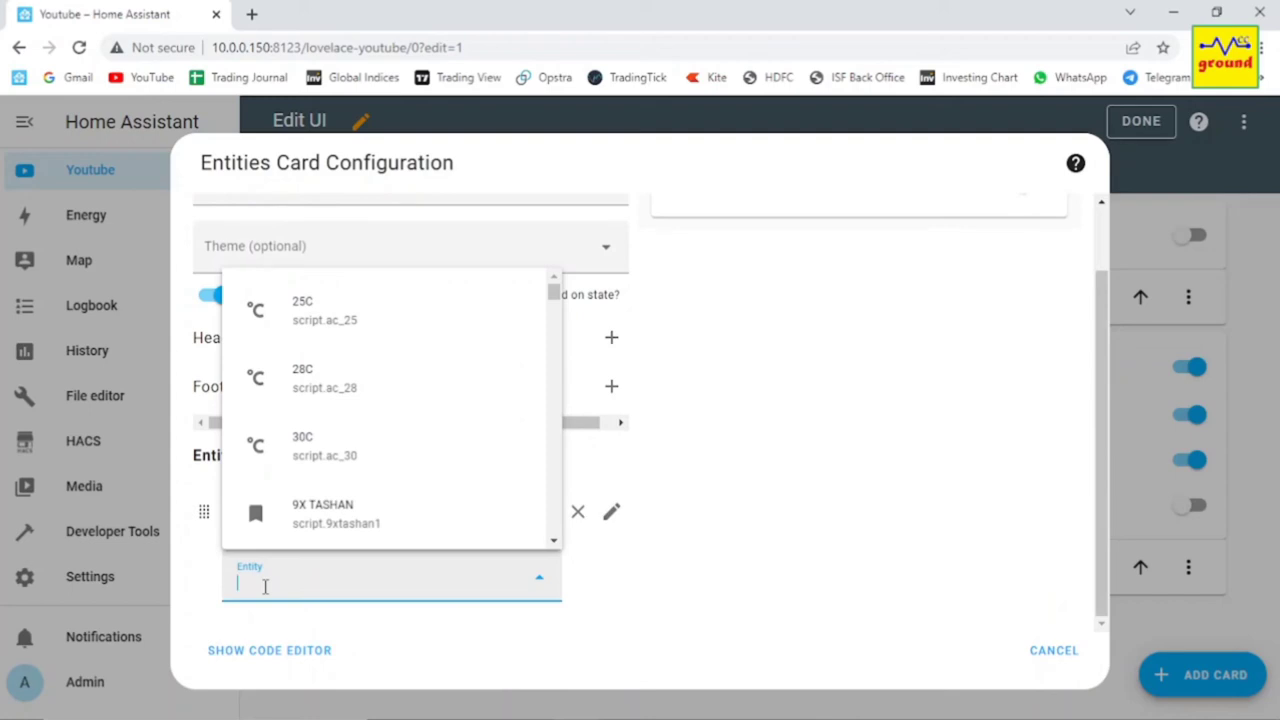
type("input_number")
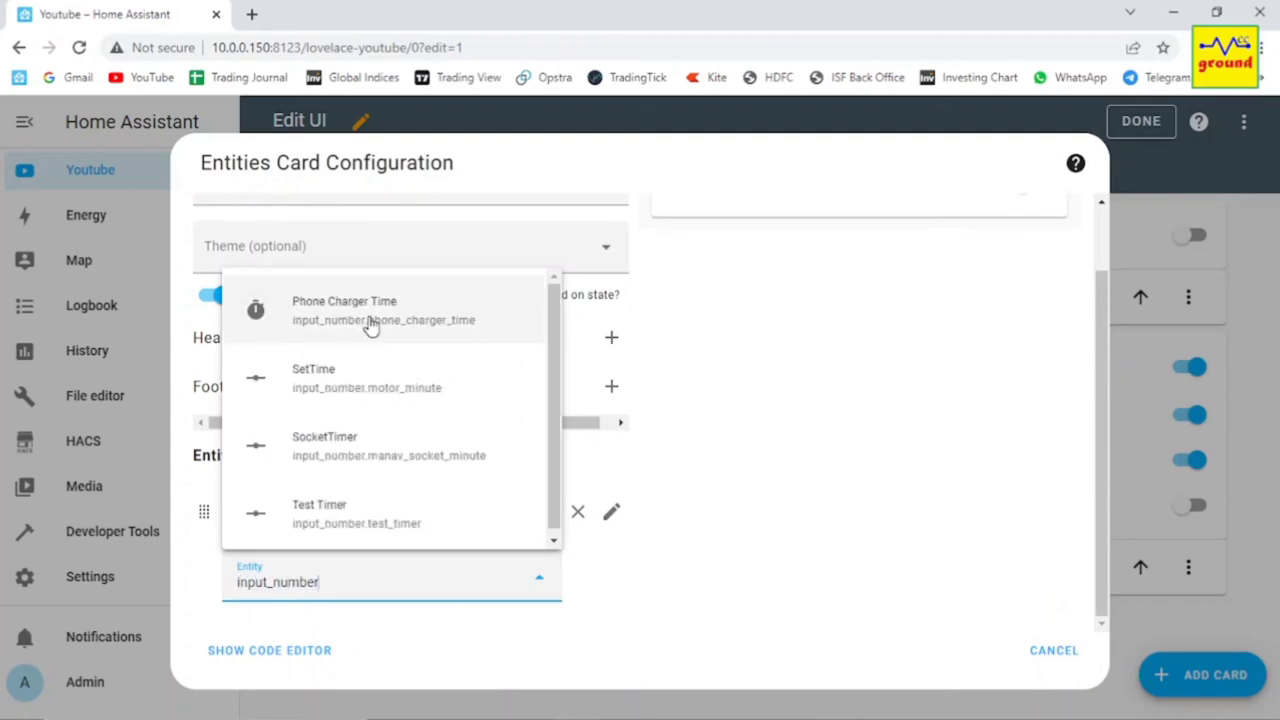
left_click(370, 320)
scroll(400, 570, "down", 1)
left_click(294, 585)
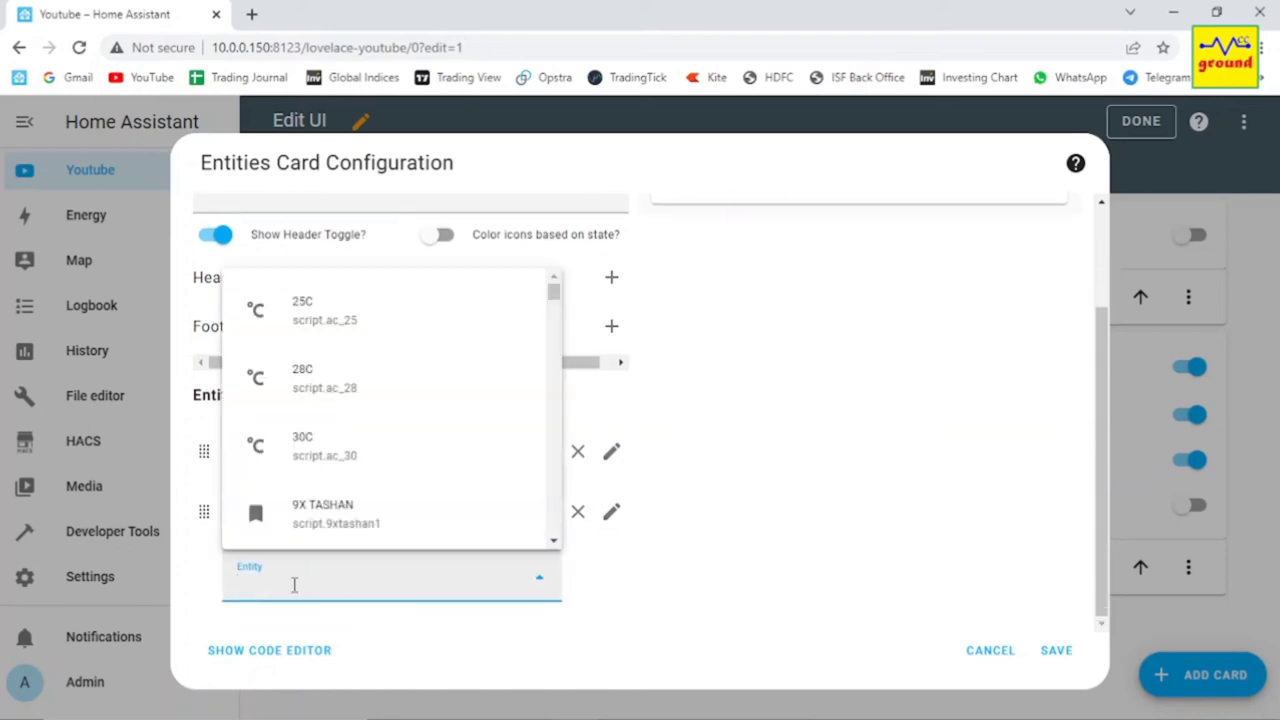
type("automatio")
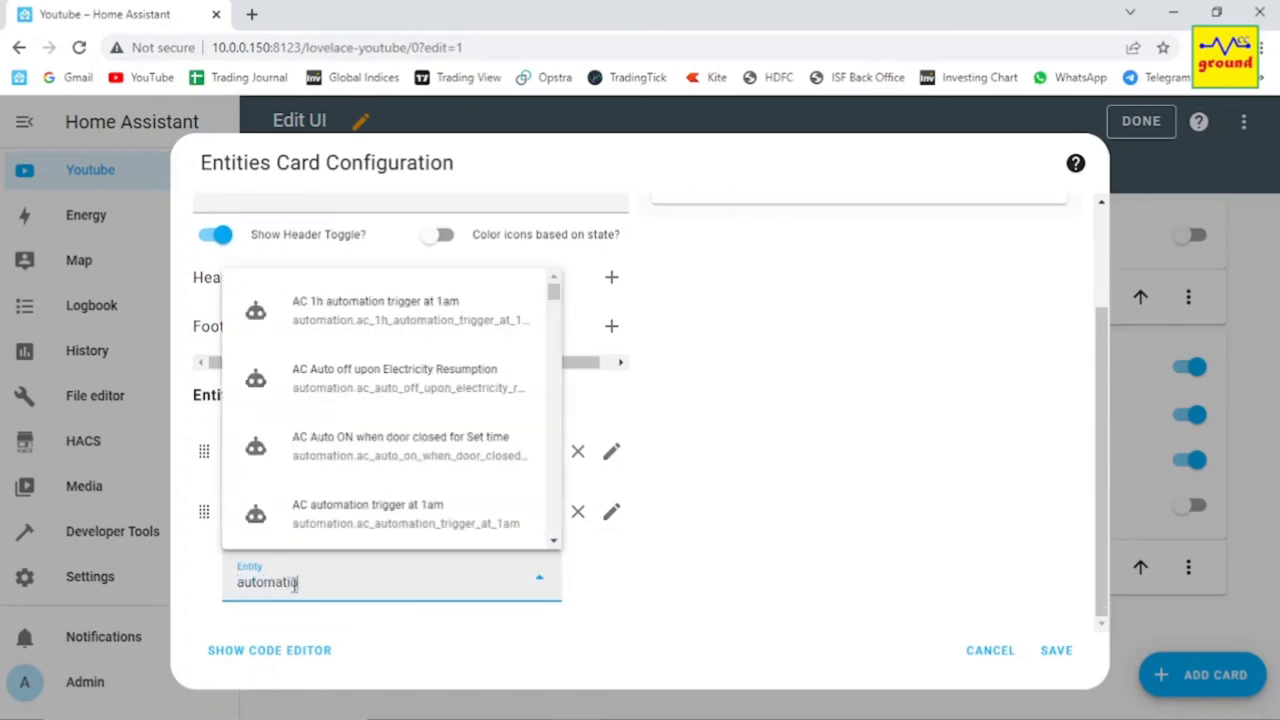
type("n.ph")
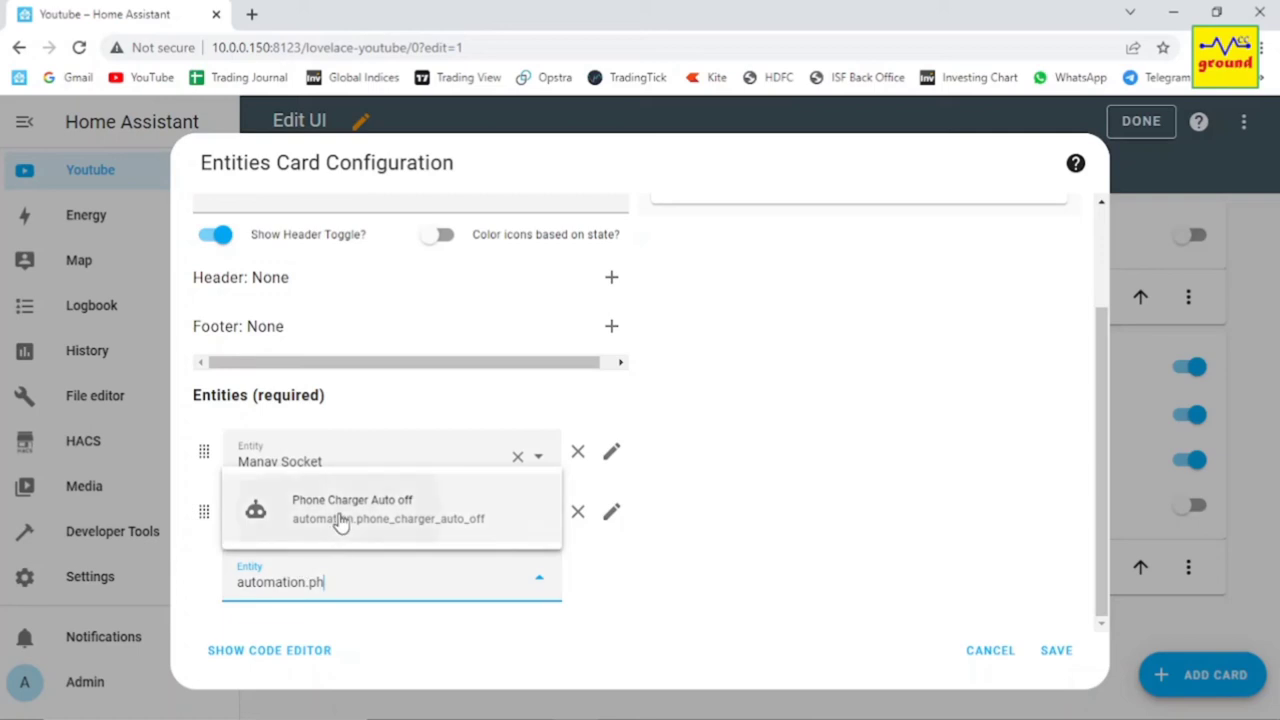
left_click(380, 510)
left_click(1056, 650)
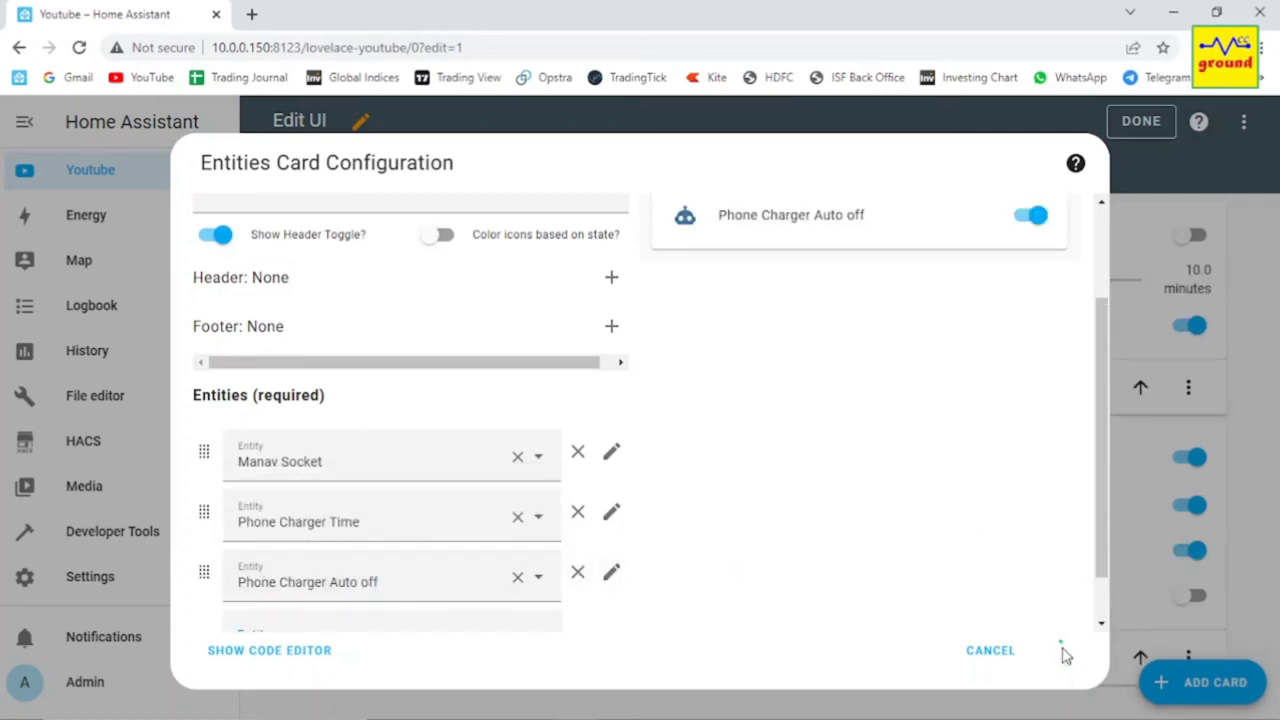
left_click(1125, 120)
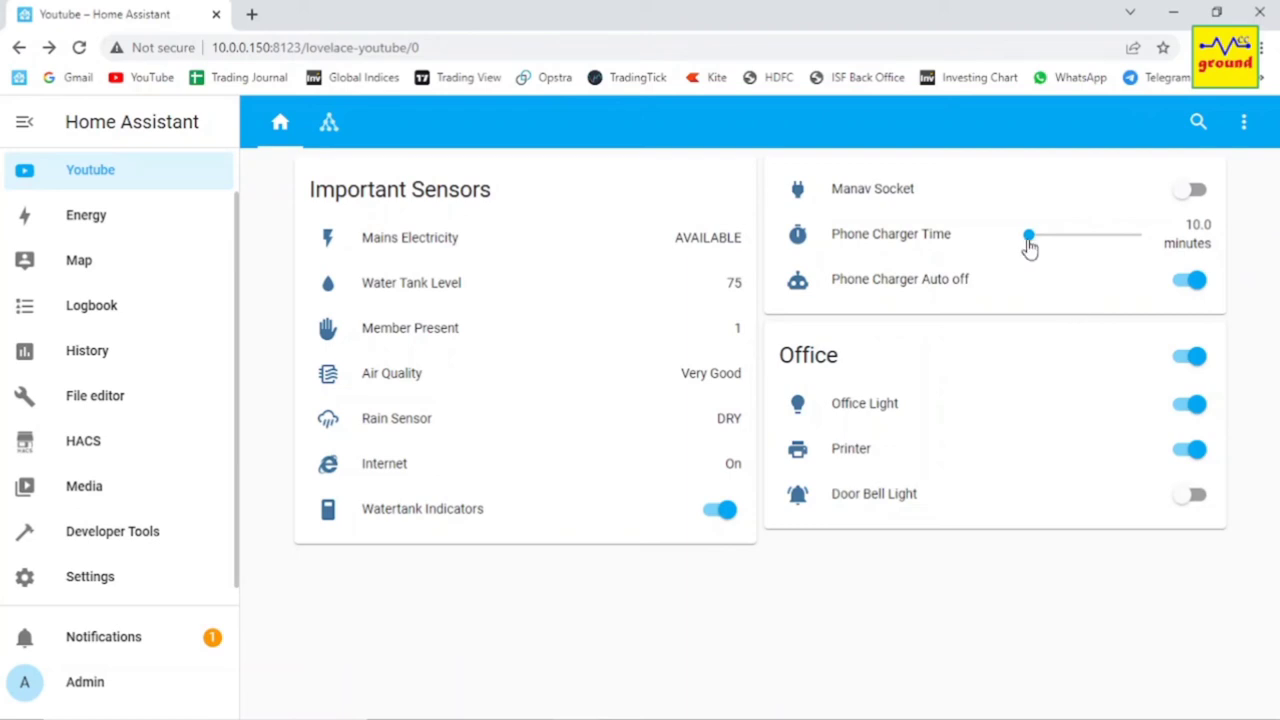
- Set Phone Charger Time to 15, switch off the Auto off automation, and leave Manav Socket on
mouse_move(1029, 234)
left_mouse_down()
mouse_move(1117, 234)
mouse_move(1034, 236)
left_mouse_up()
left_click(1190, 189)
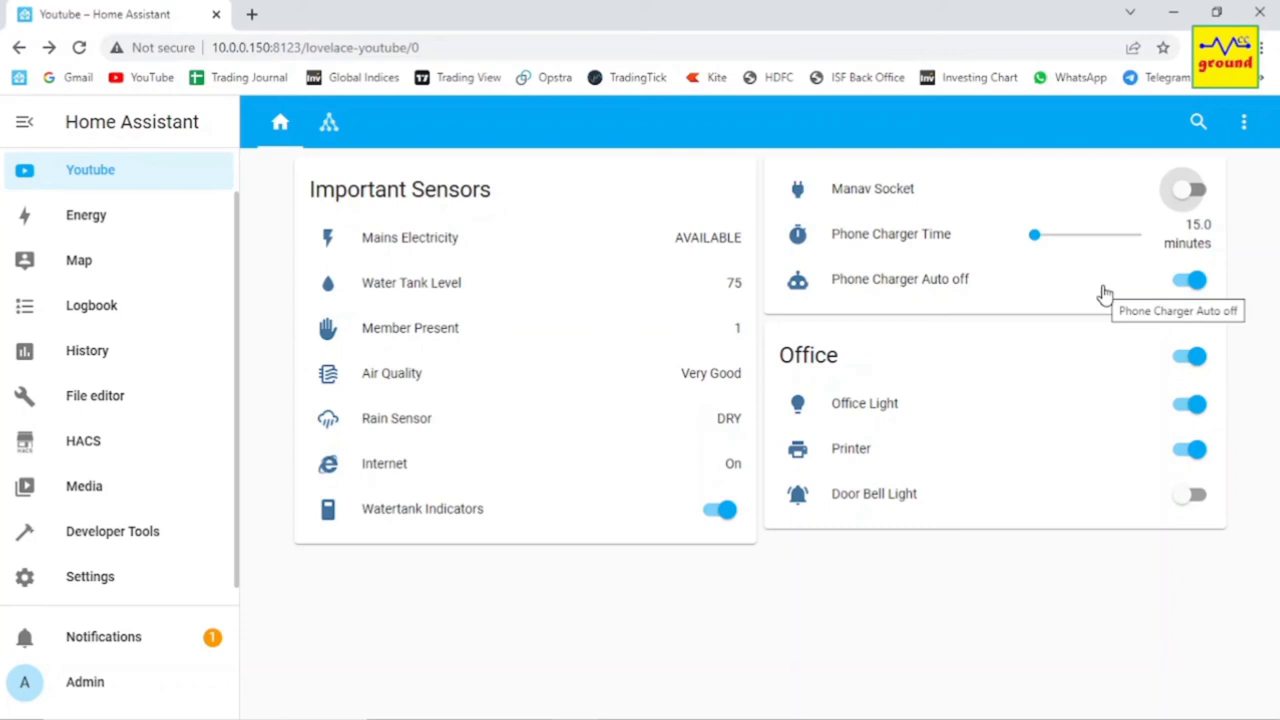
left_click(1197, 288)
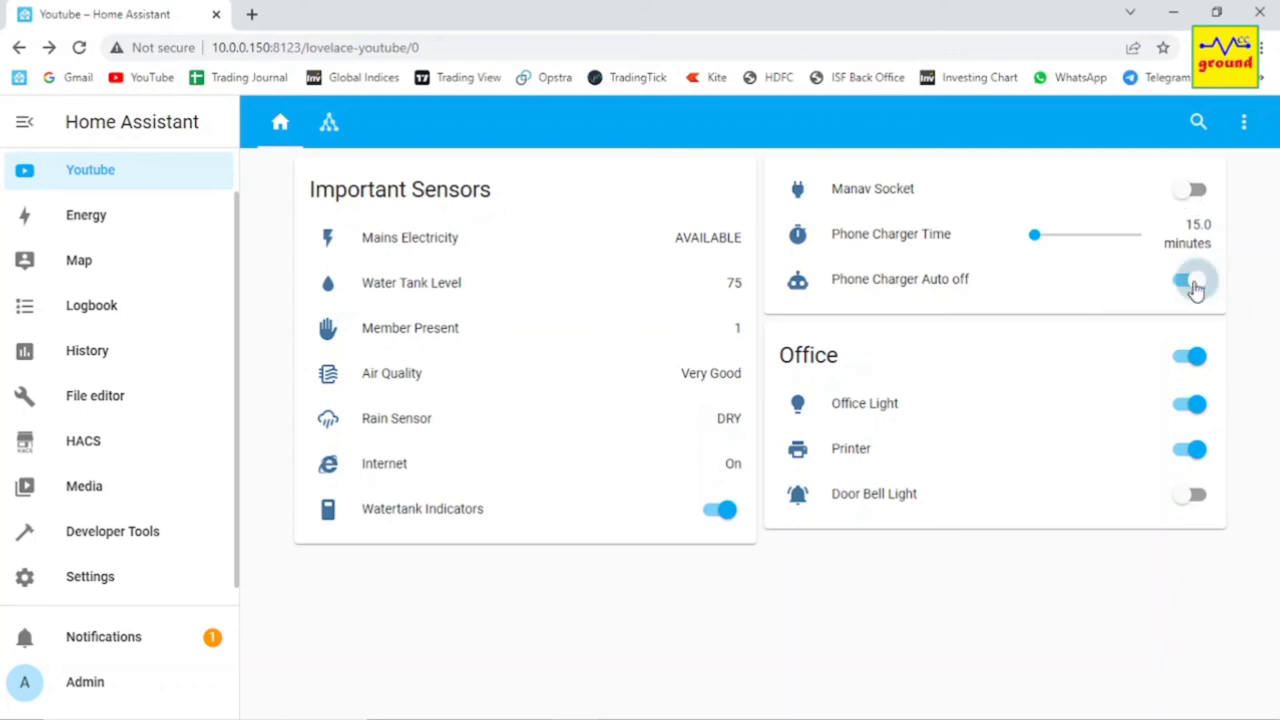
left_click(1188, 192)
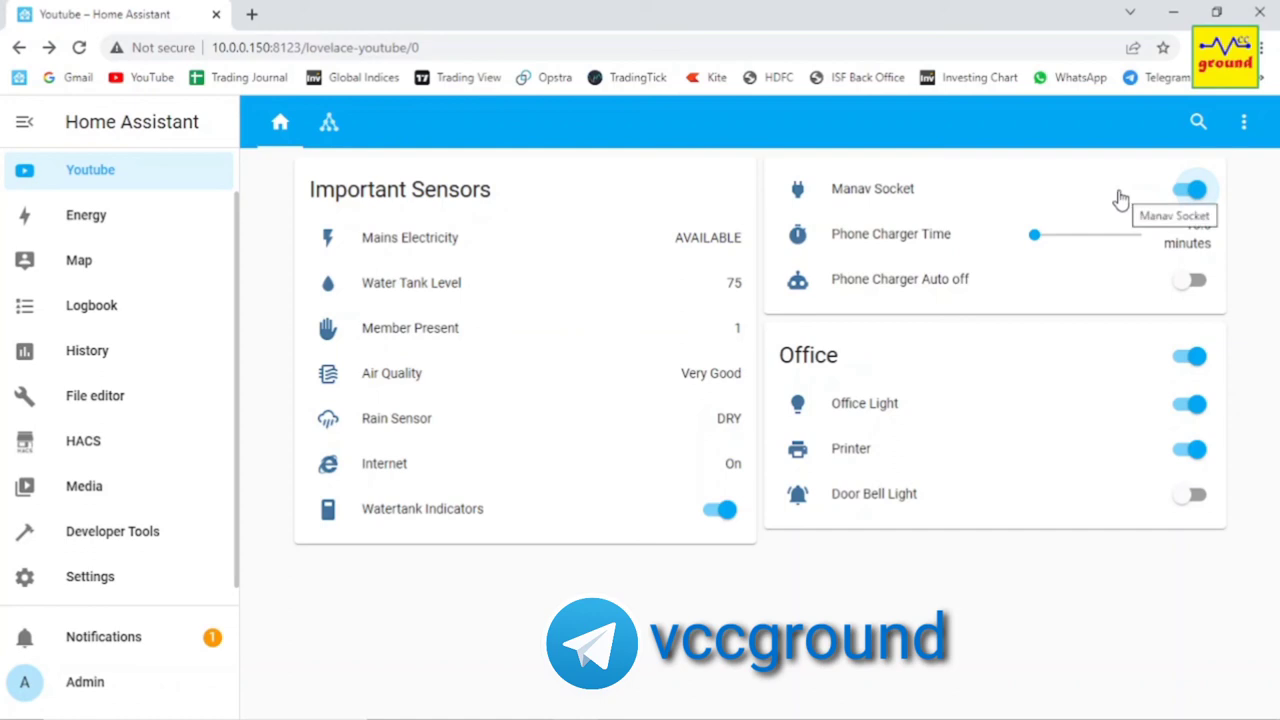